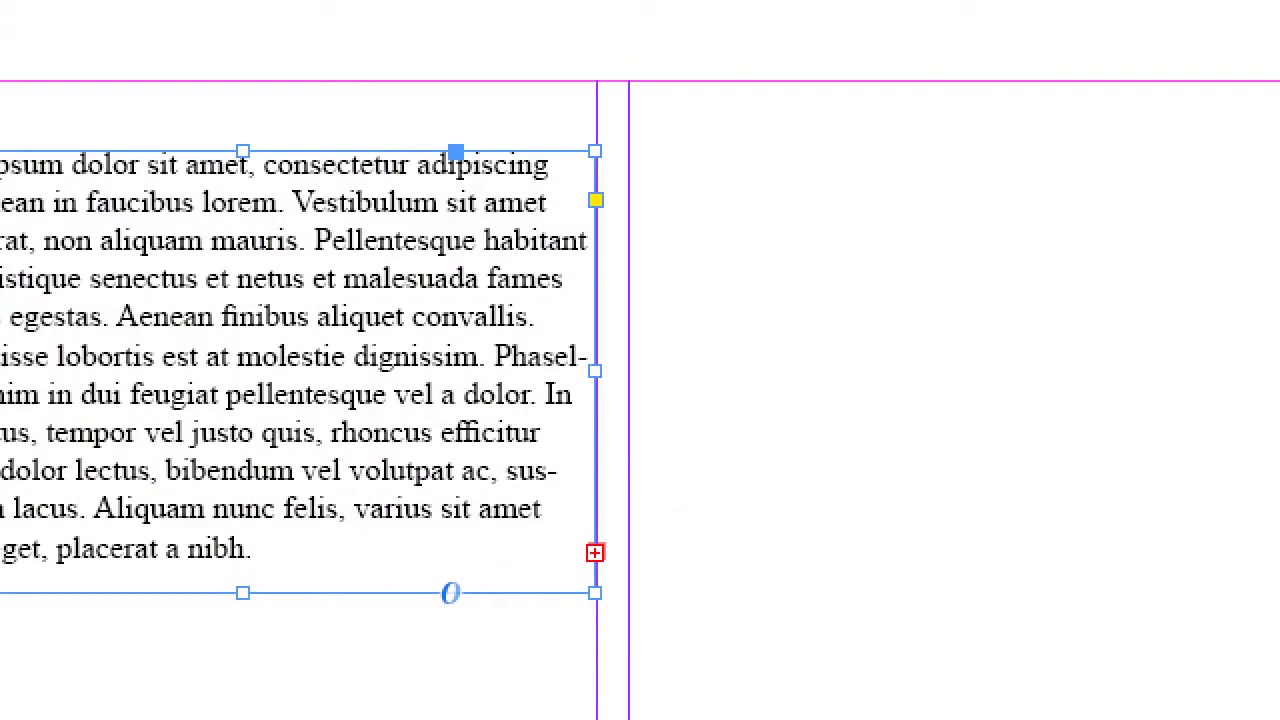
# Stretch the left-column body text frame down to 9.64 in tall to show more paragraphs
pyautogui.click(597, 555)
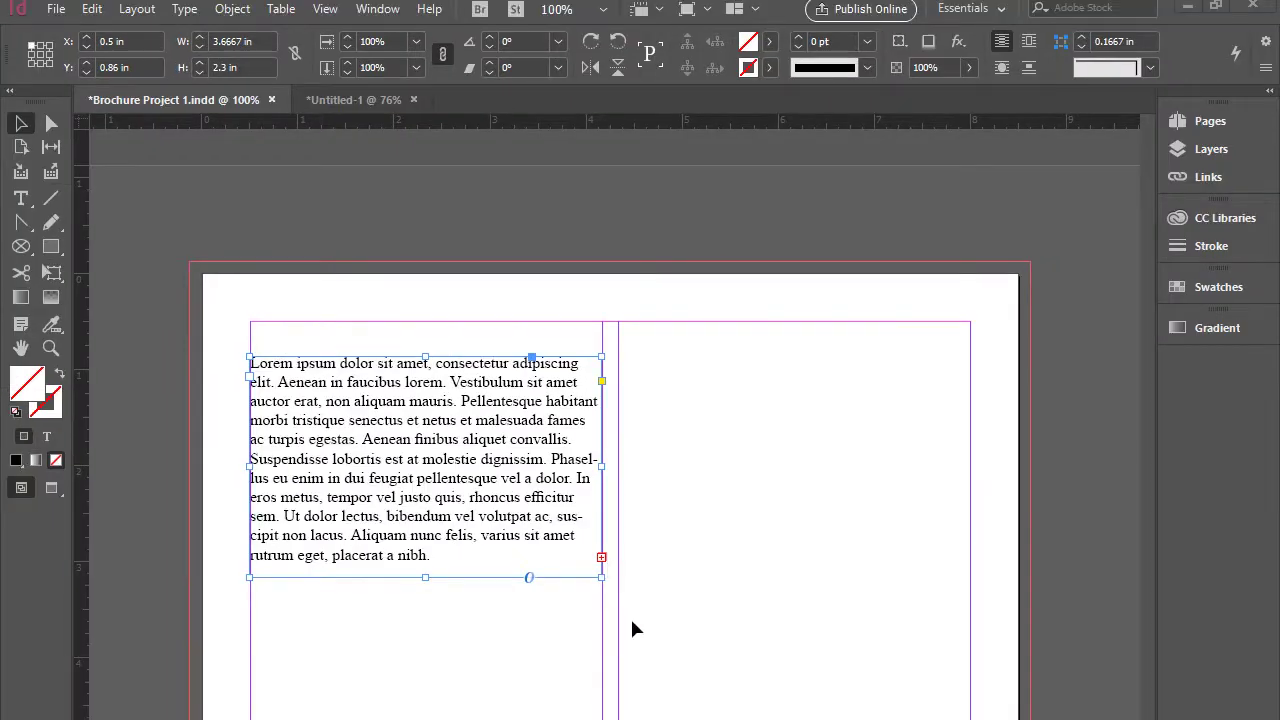
pyautogui.scroll(-3, 655, 685)
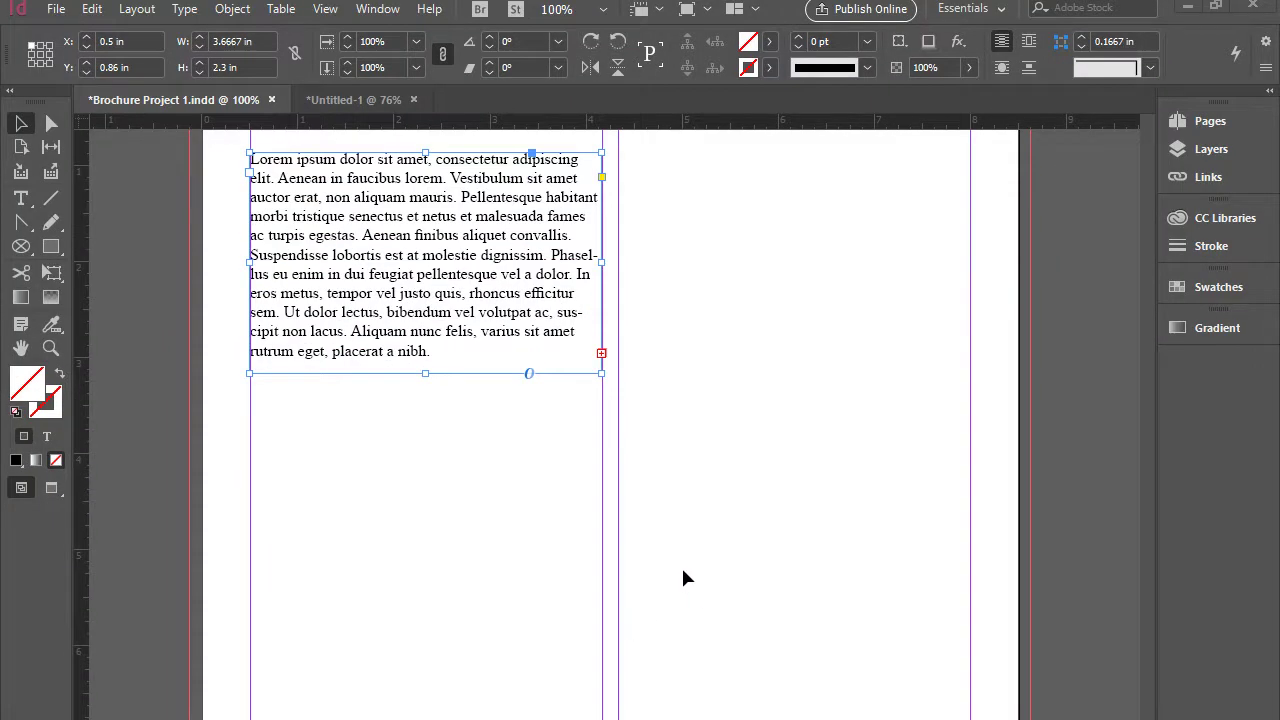
pyautogui.click(427, 373)
pyautogui.click(22, 125)
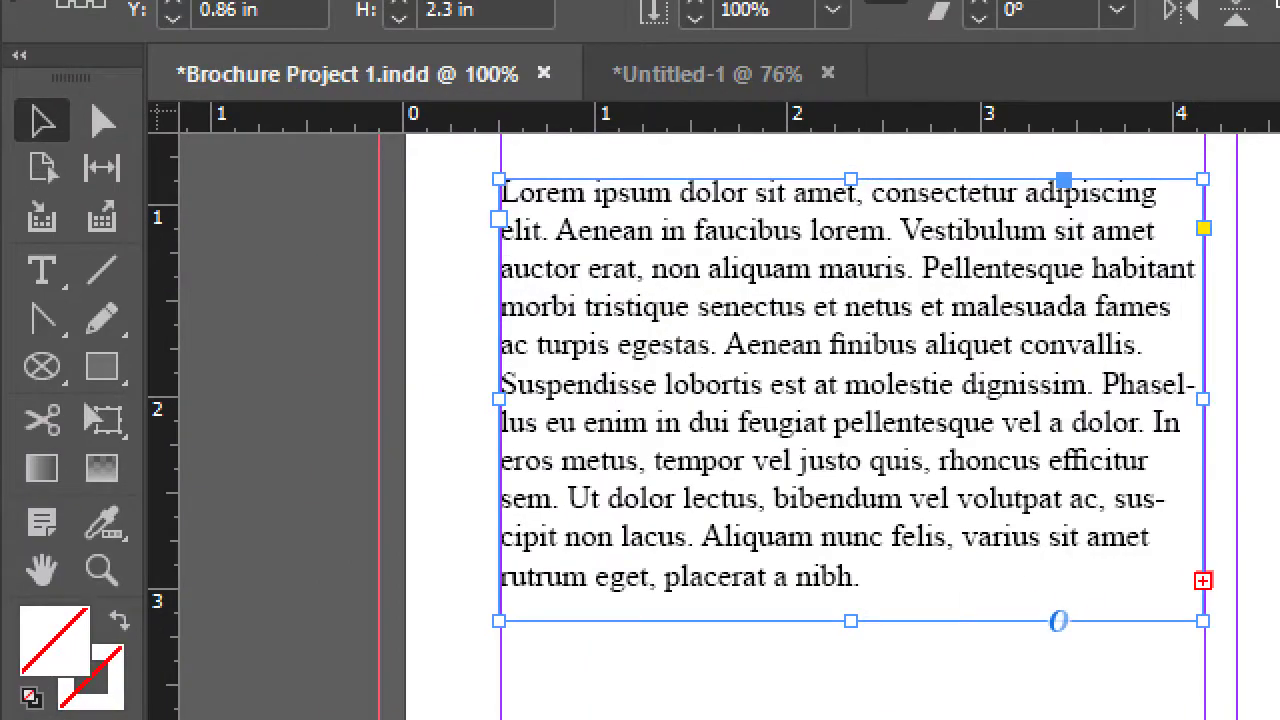
pyautogui.click(38, 121)
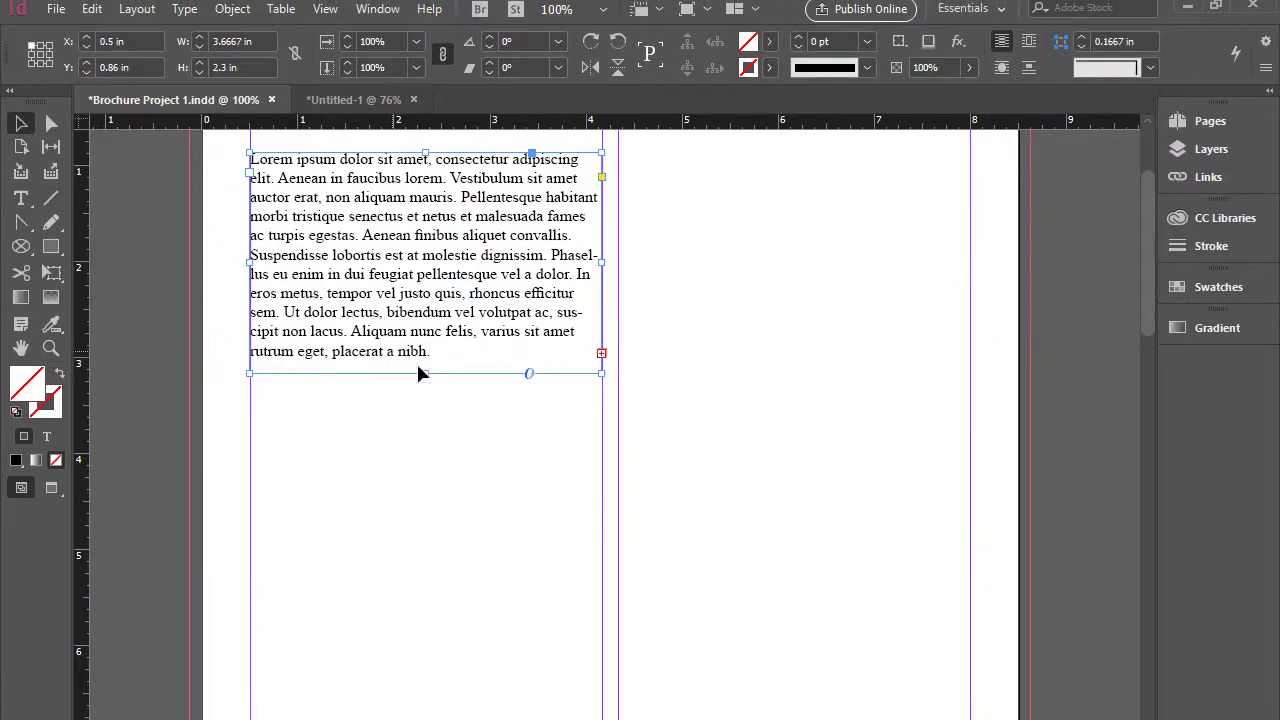
pyautogui.moveTo(425, 373); pyautogui.dragTo(425, 719)
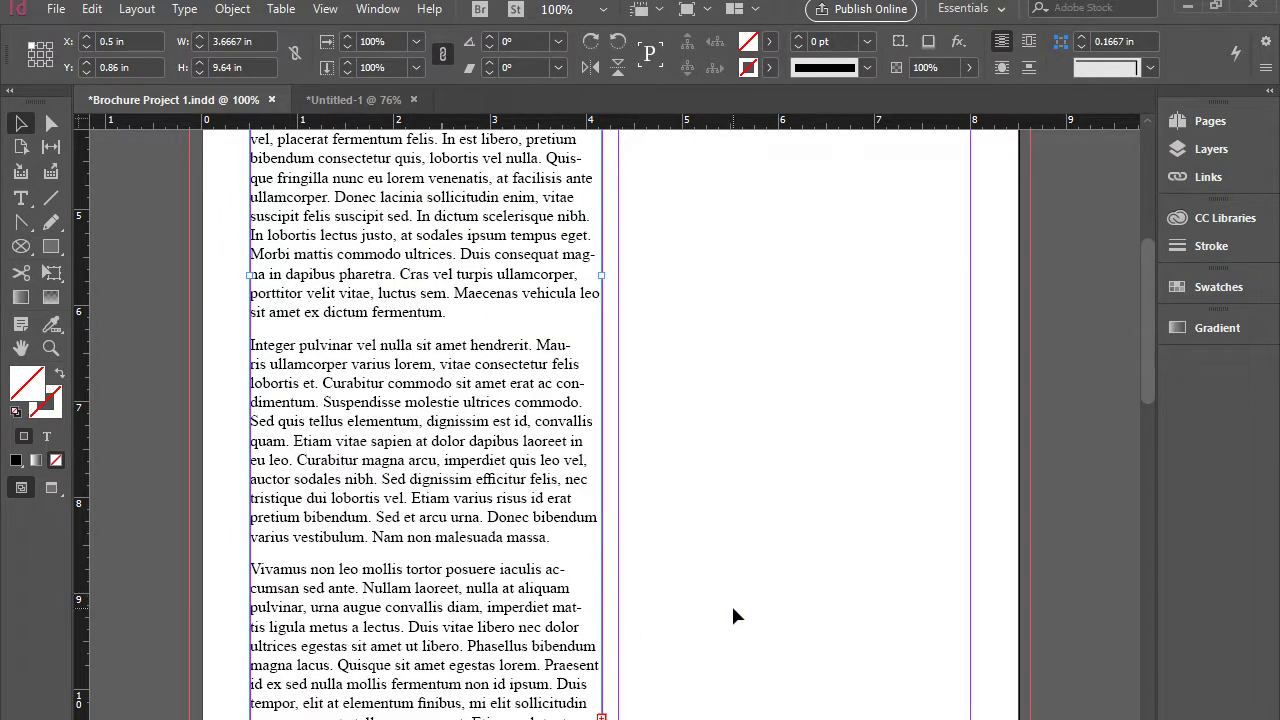
# Thread the overflow text into a second frame placed at the top of the right column
pyautogui.scroll(5, 731, 603)
pyautogui.scroll(-5, 733, 609)
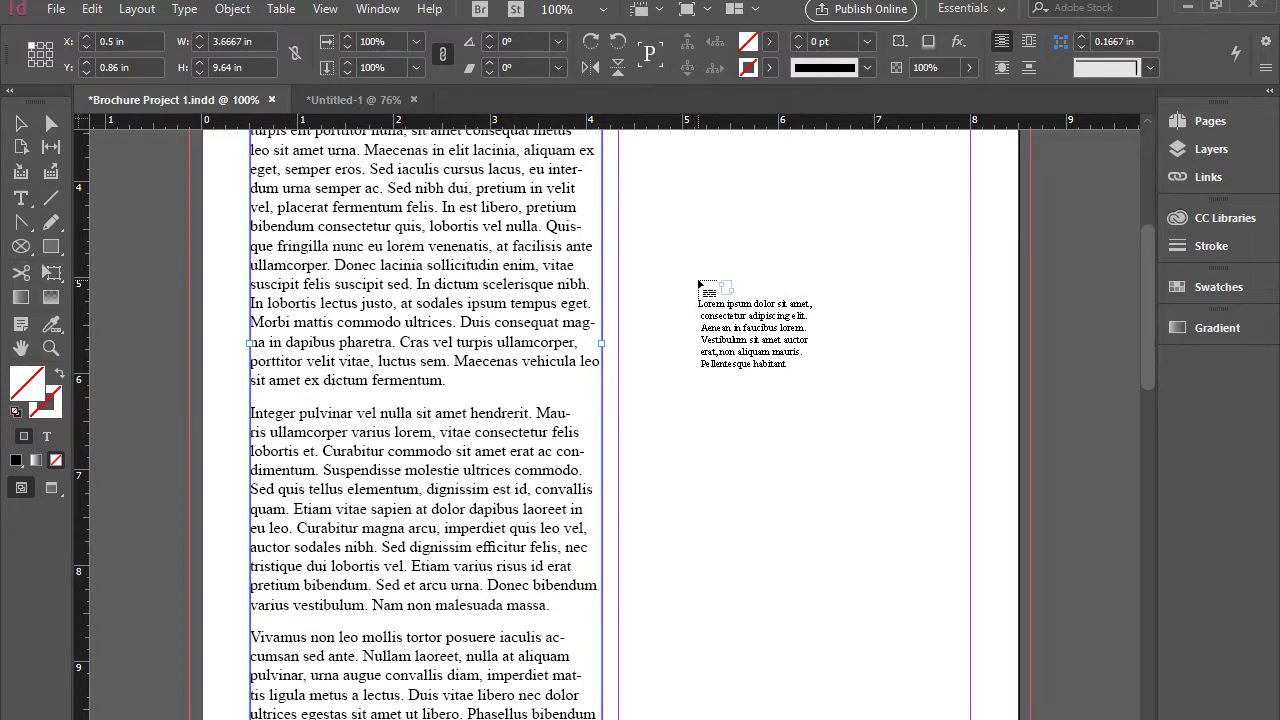
pyautogui.scroll(5, 700, 457)
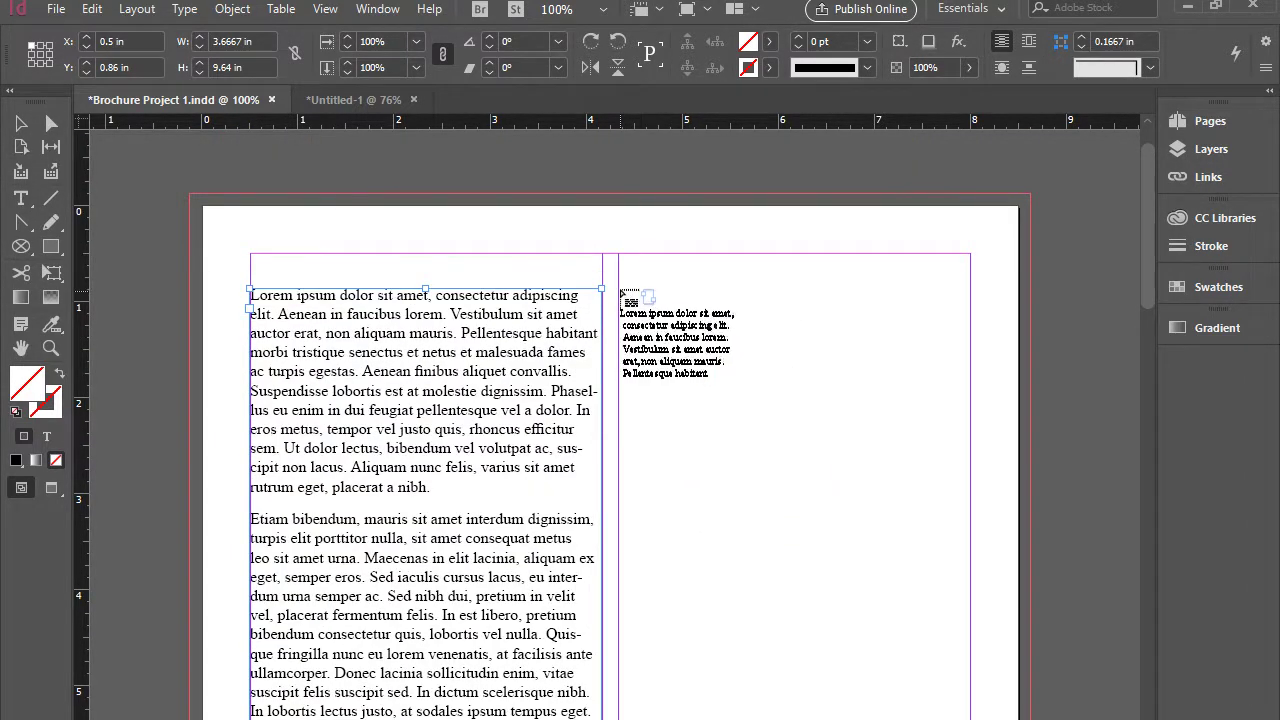
pyautogui.click(621, 295)
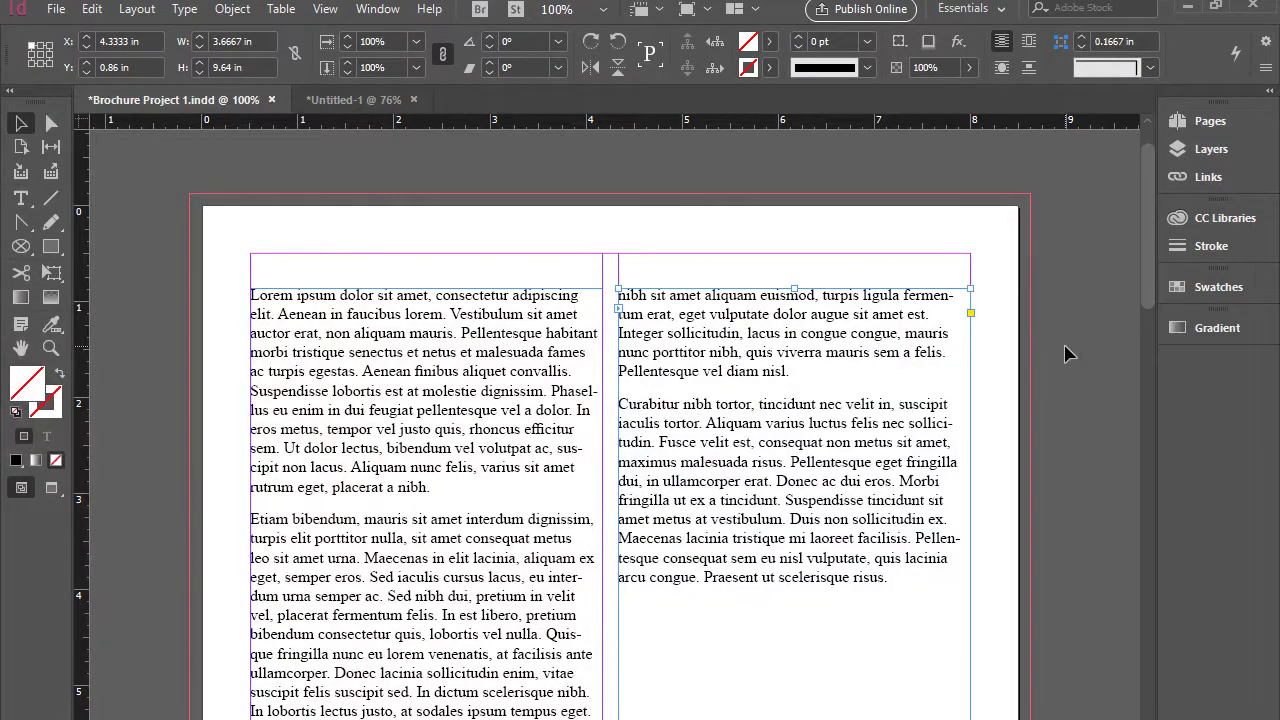
pyautogui.scroll(-5, 1064, 351)
pyautogui.scroll(4, 988, 520)
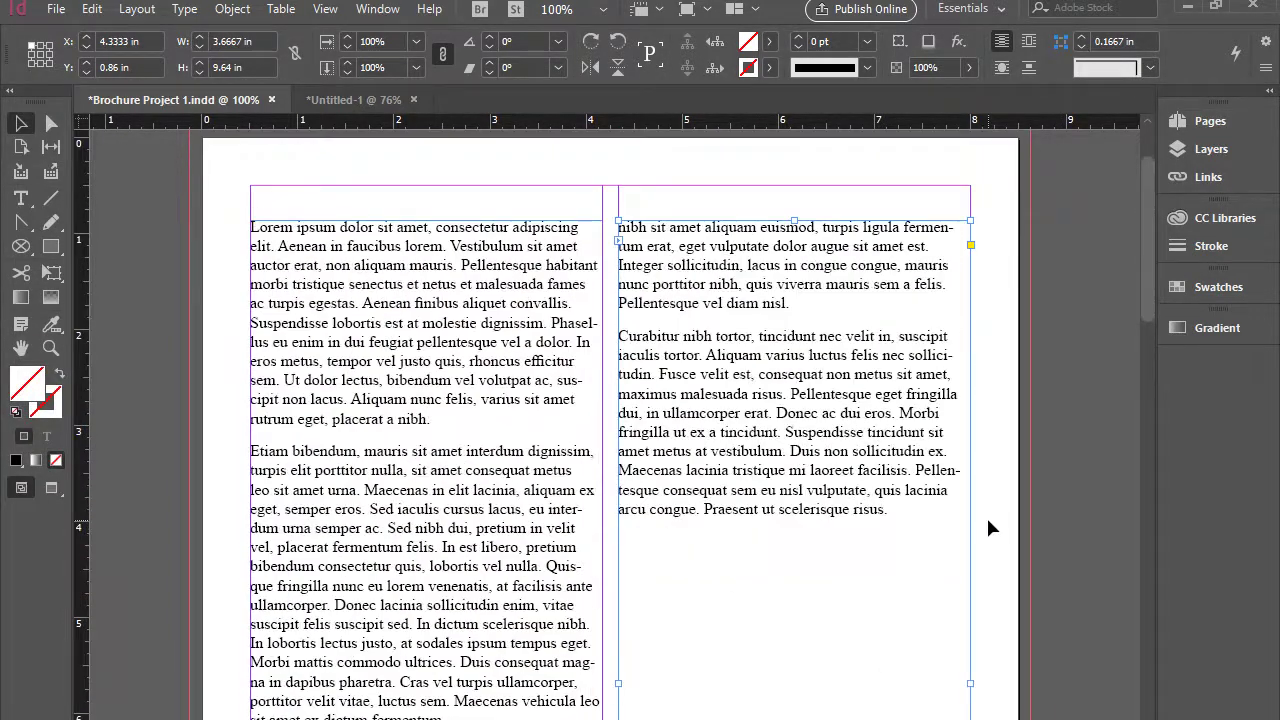
pyautogui.click(988, 521)
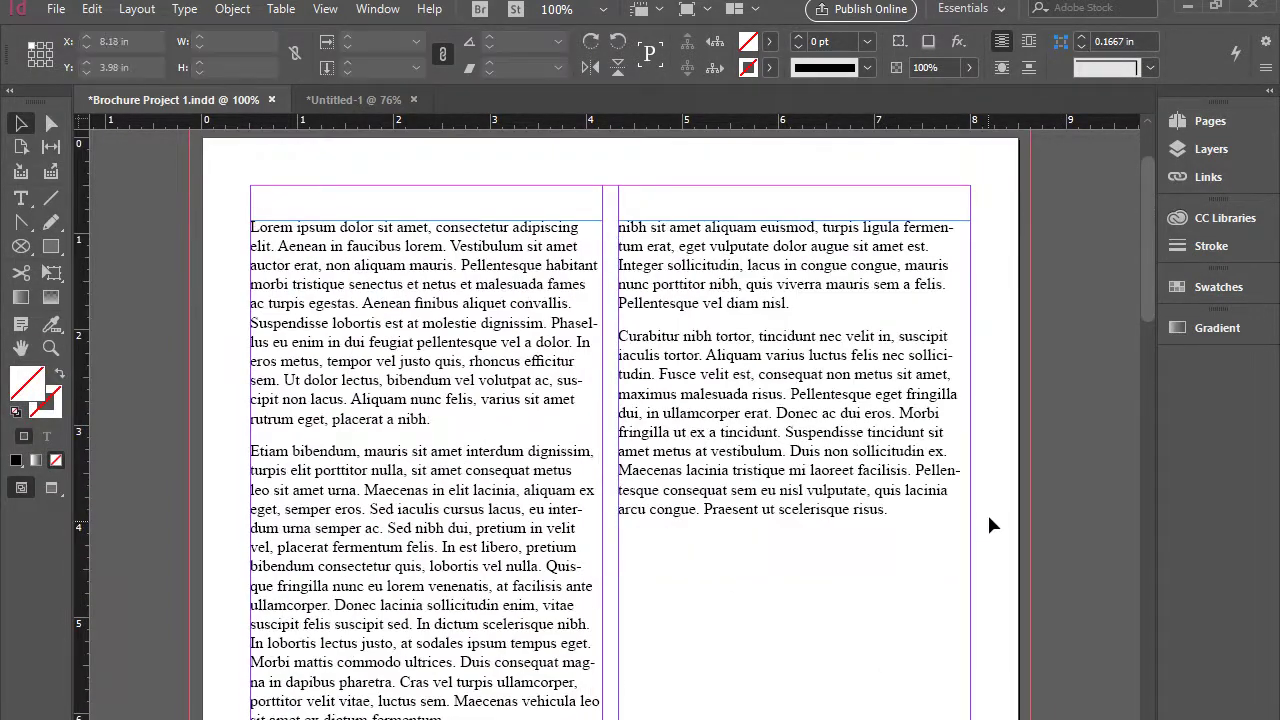
pyautogui.click(797, 430)
# Delete the right-column frame and readjust the left-column frame's height
pyautogui.press('Delete')
pyautogui.scroll(-4, 782, 424)
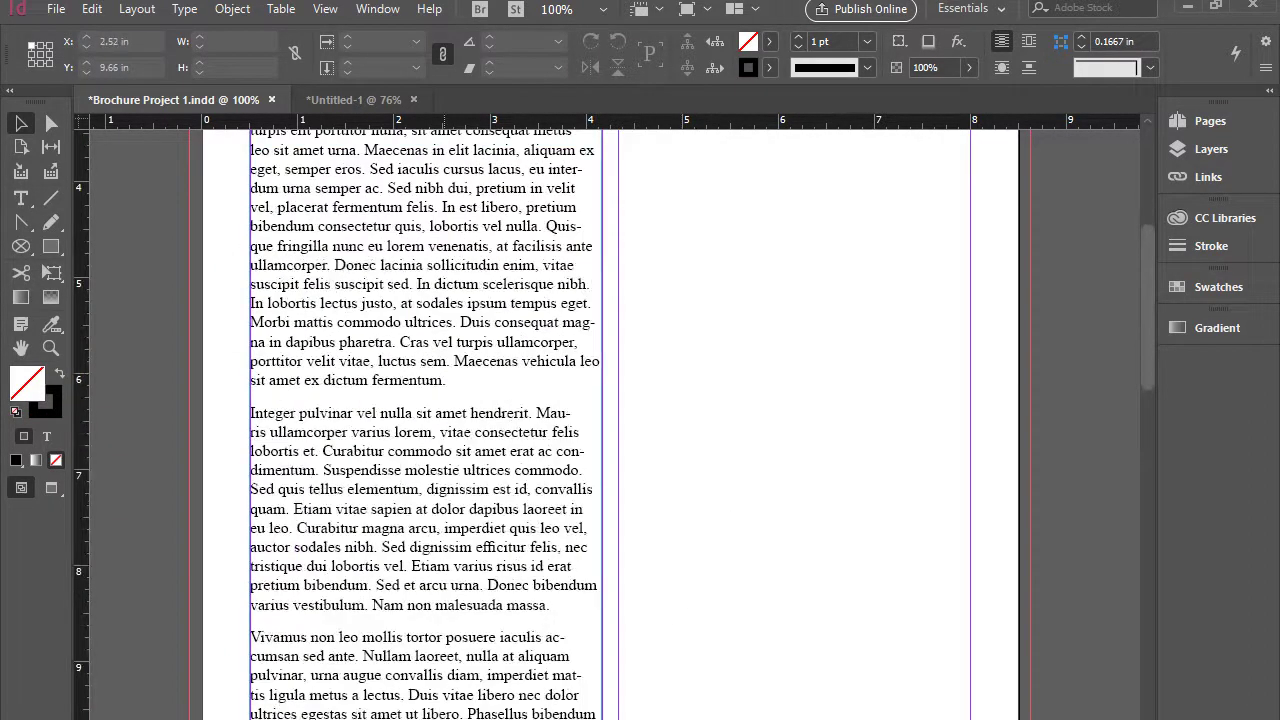
pyautogui.click(433, 622)
pyautogui.moveTo(433, 622); pyautogui.dragTo(433, 278)
pyautogui.scroll(5, 756, 658)
pyautogui.moveTo(426, 687); pyautogui.dragTo(428, 719)
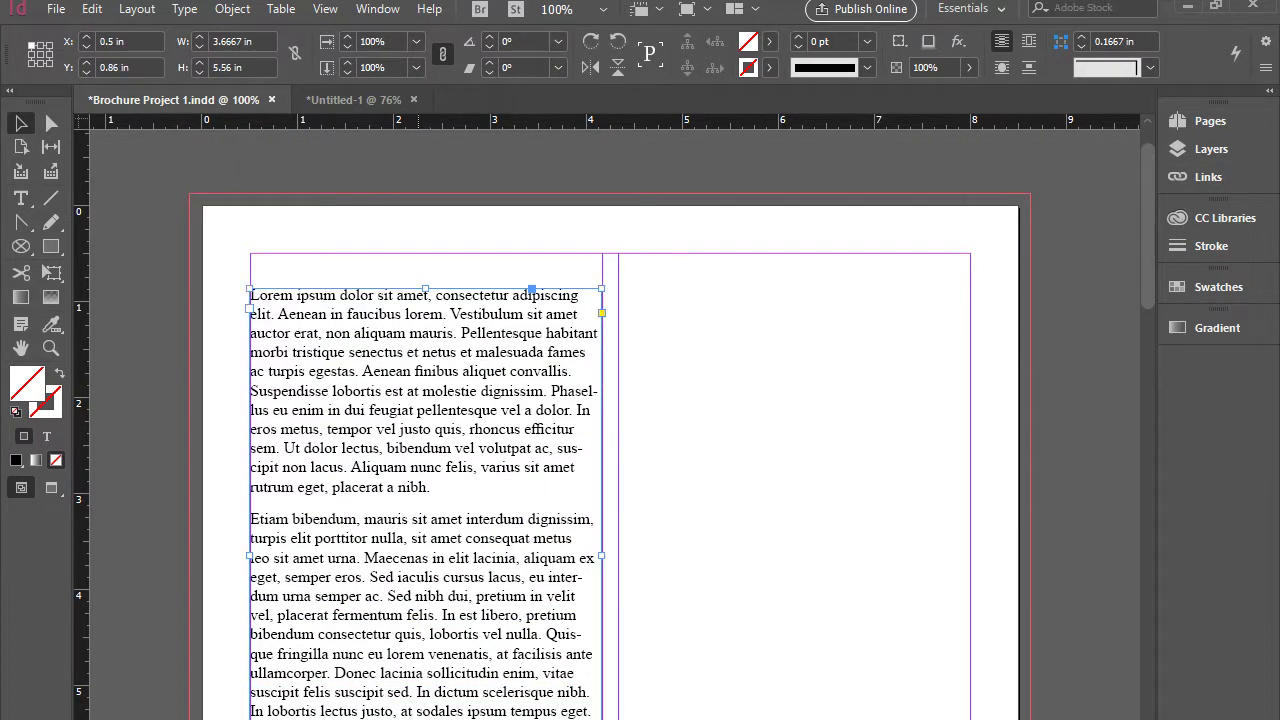
pyautogui.click(727, 689)
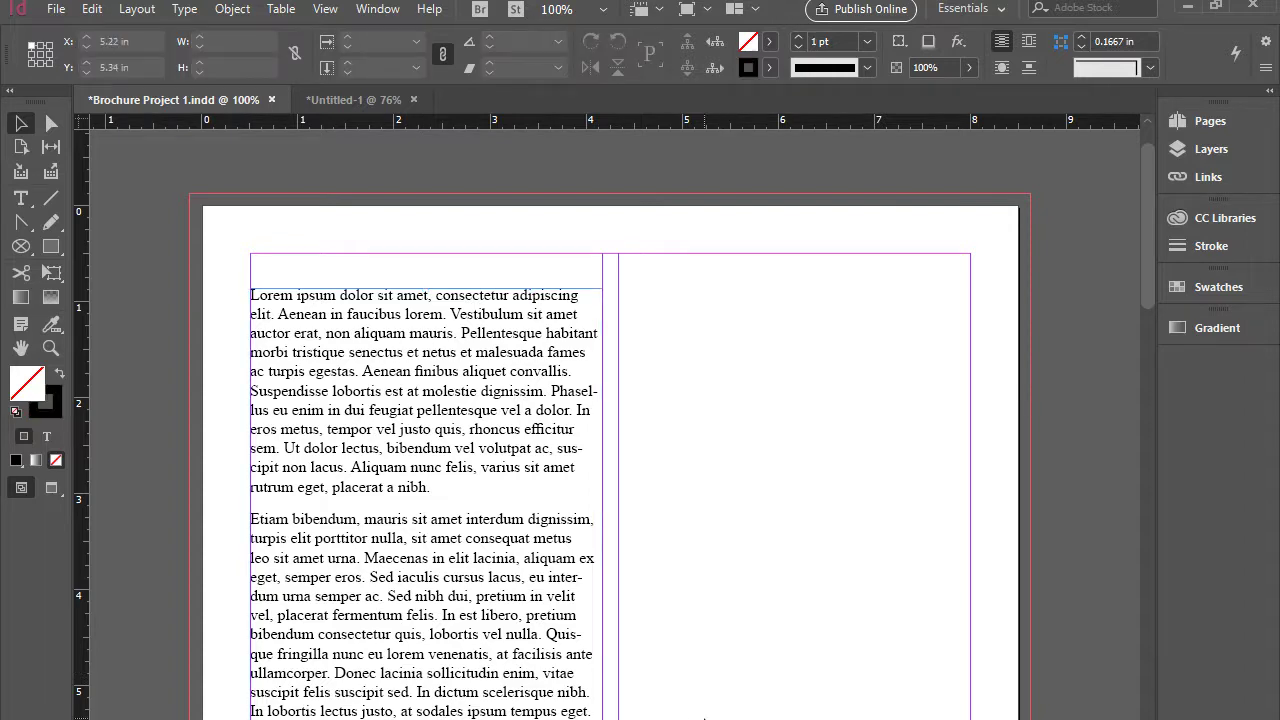
# Thread the left frame's overset text into a new frame drawn down the right column
pyautogui.scroll(-2, 712, 712)
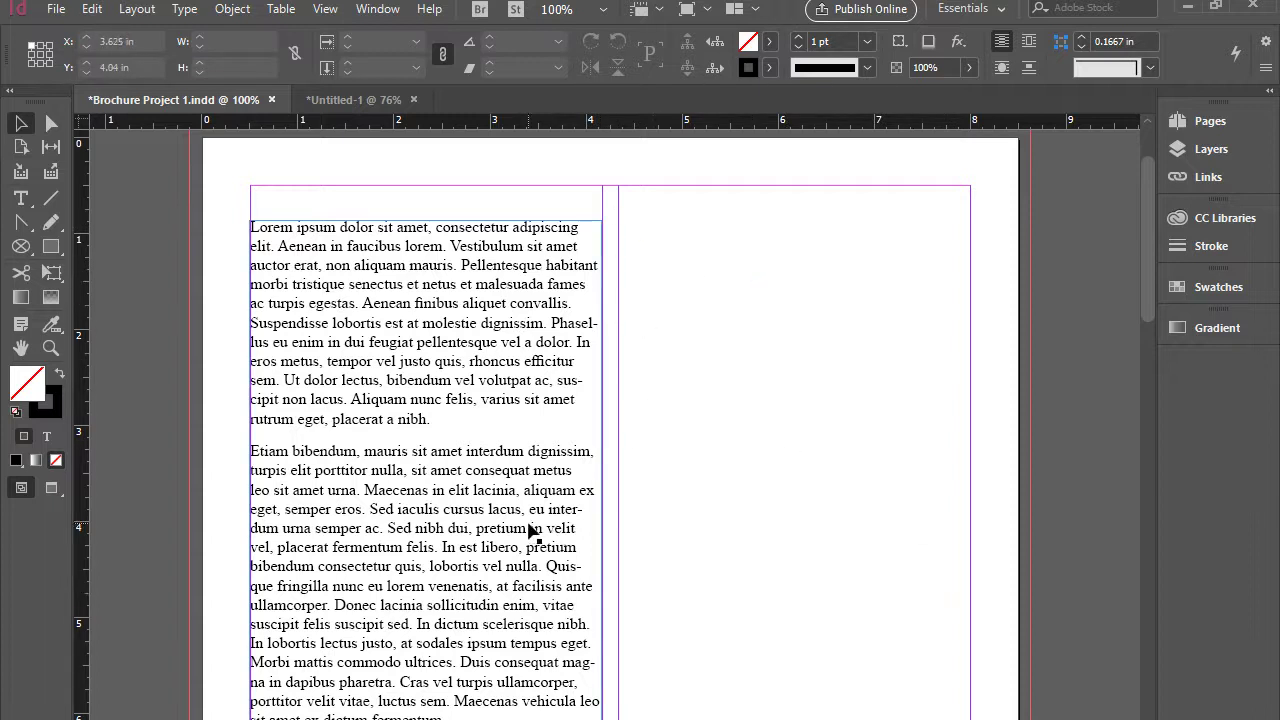
pyautogui.click(530, 527)
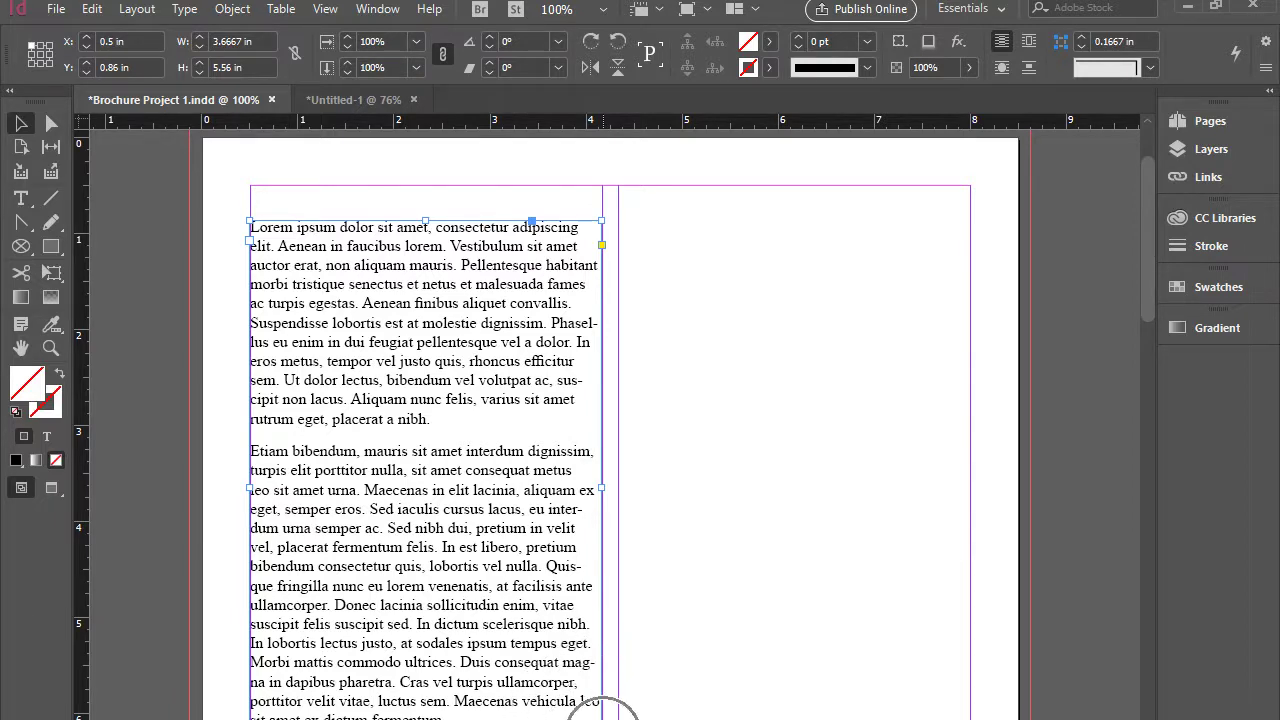
pyautogui.click(602, 244)
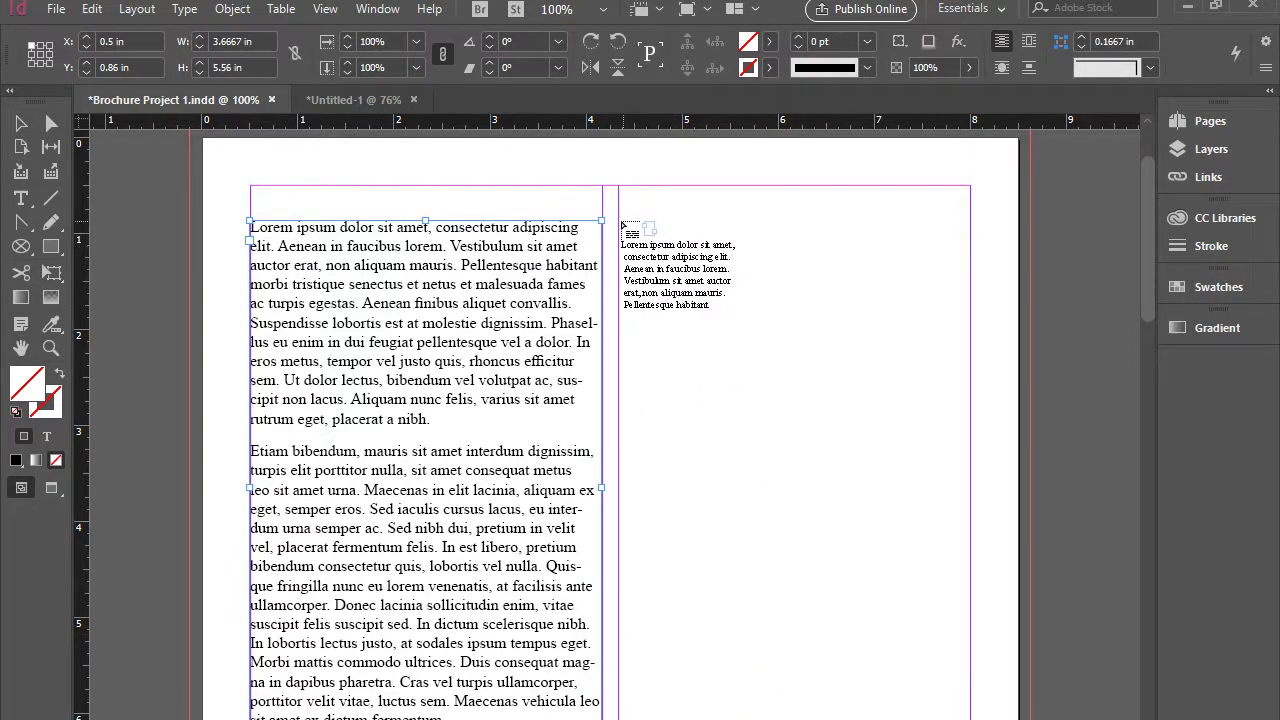
pyautogui.moveTo(621, 221); pyautogui.dragTo(973, 695)
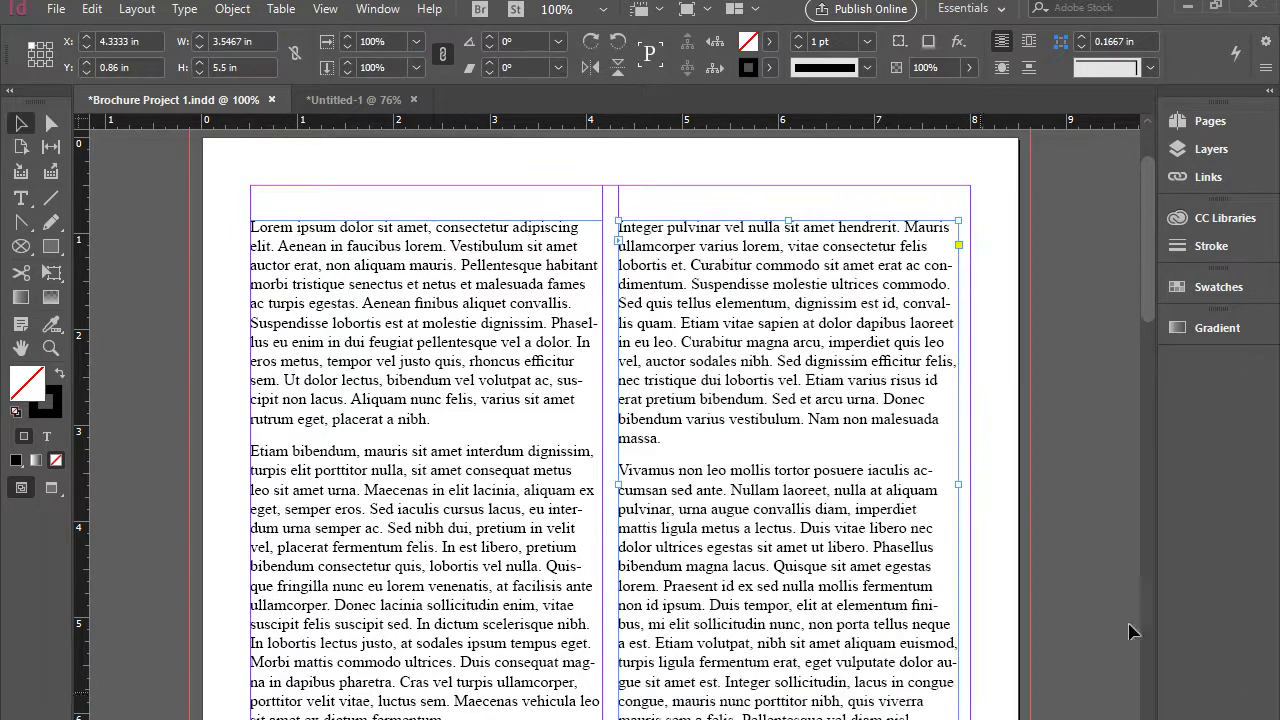
# Flow the remaining text into a 7.5 in wide frame spanning both columns below
pyautogui.moveTo(1146, 303); pyautogui.dragTo(1146, 364)
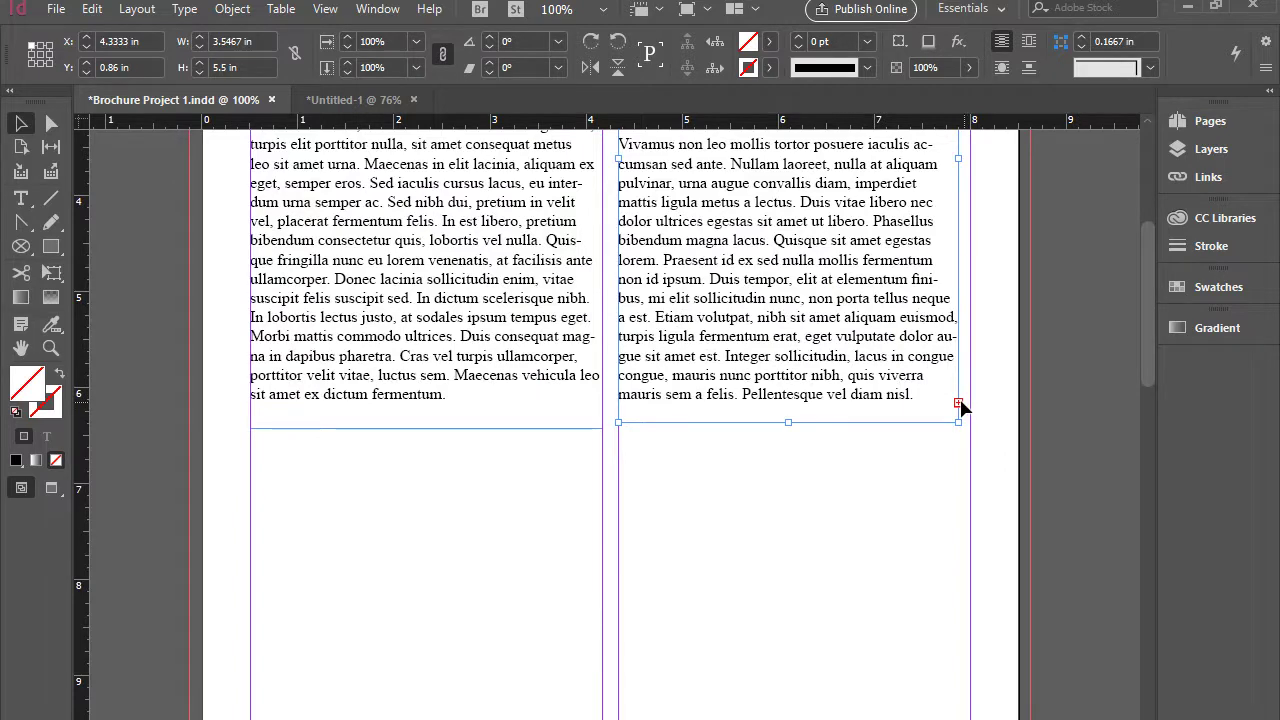
pyautogui.click(958, 404)
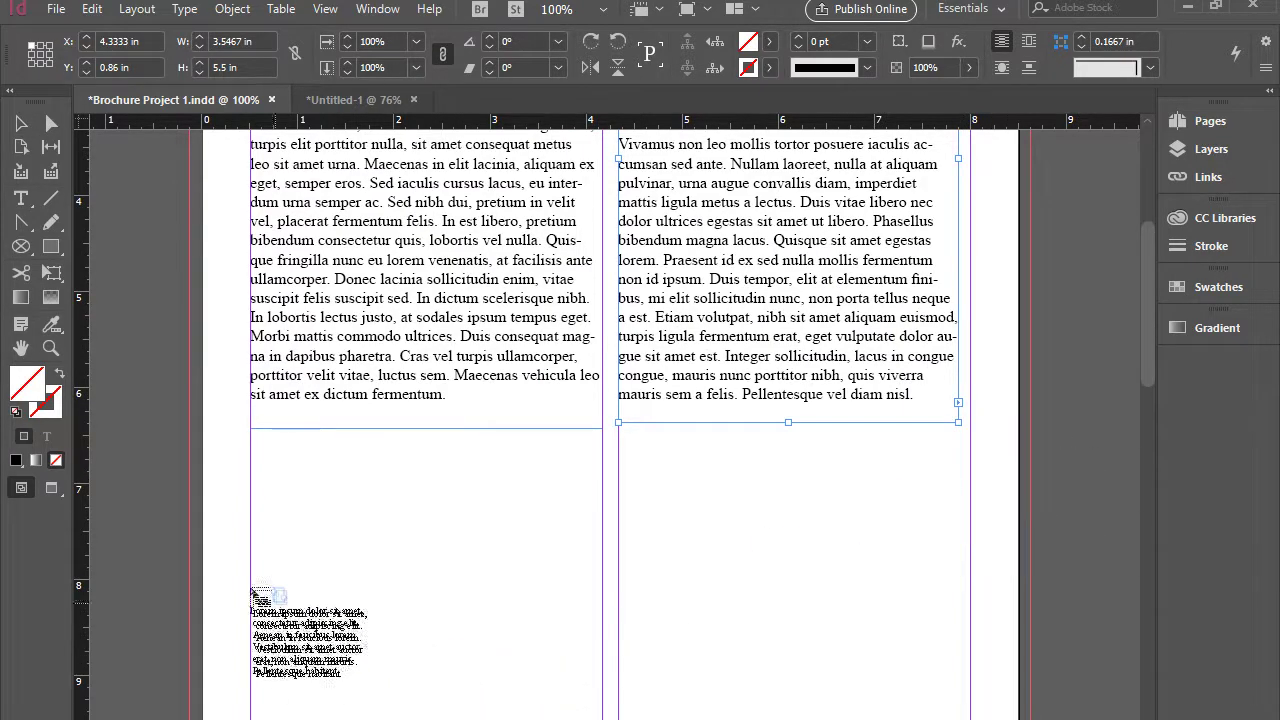
pyautogui.moveTo(250, 501); pyautogui.dragTo(970, 715)
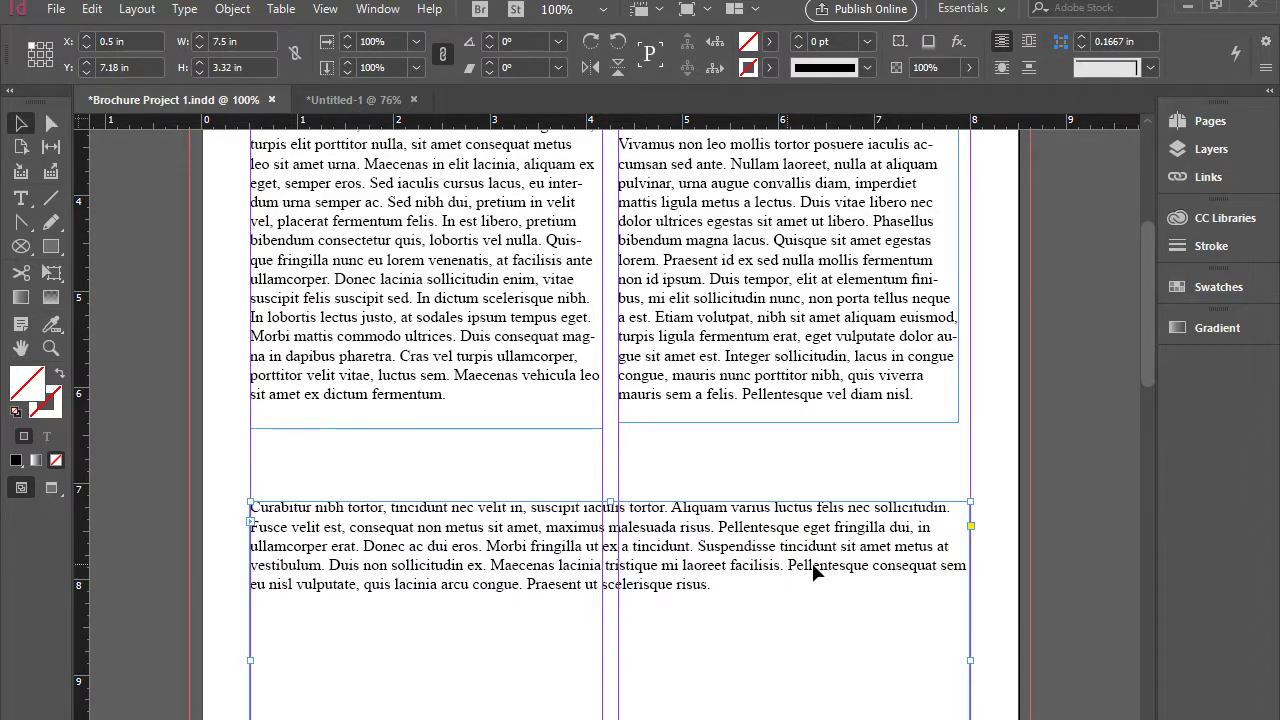
pyautogui.scroll(3, 845, 576)
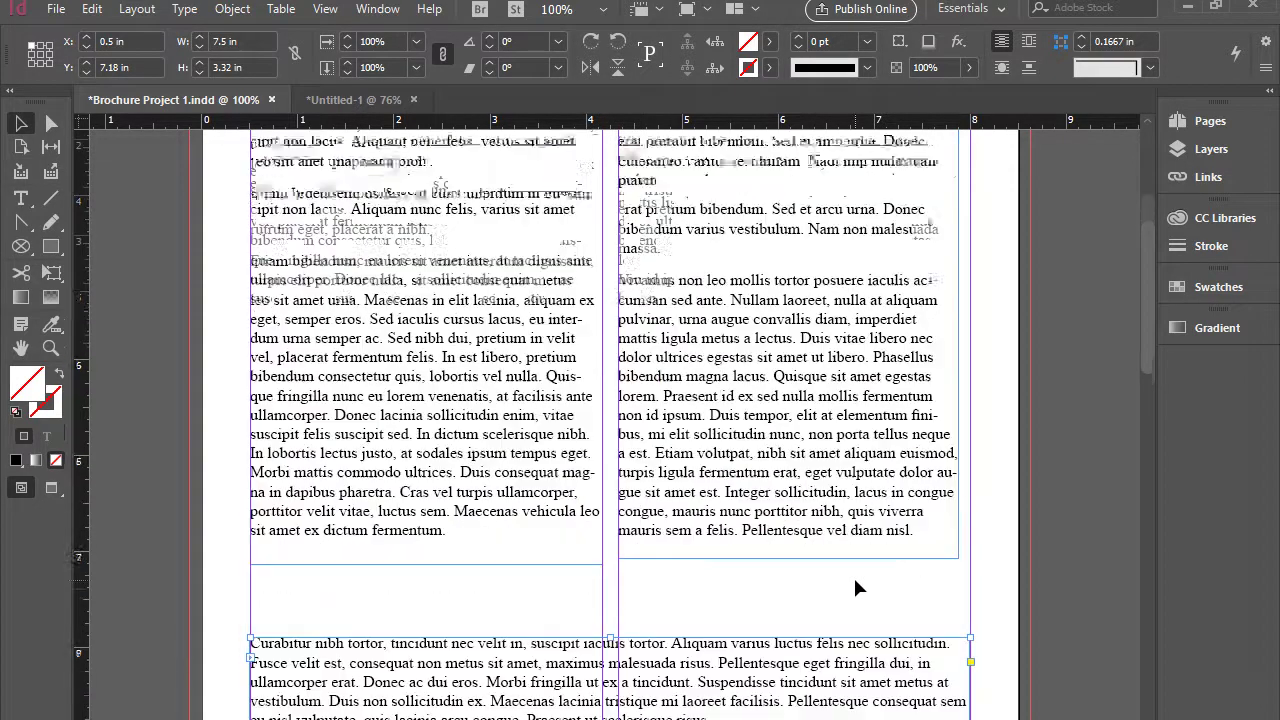
pyautogui.click(926, 607)
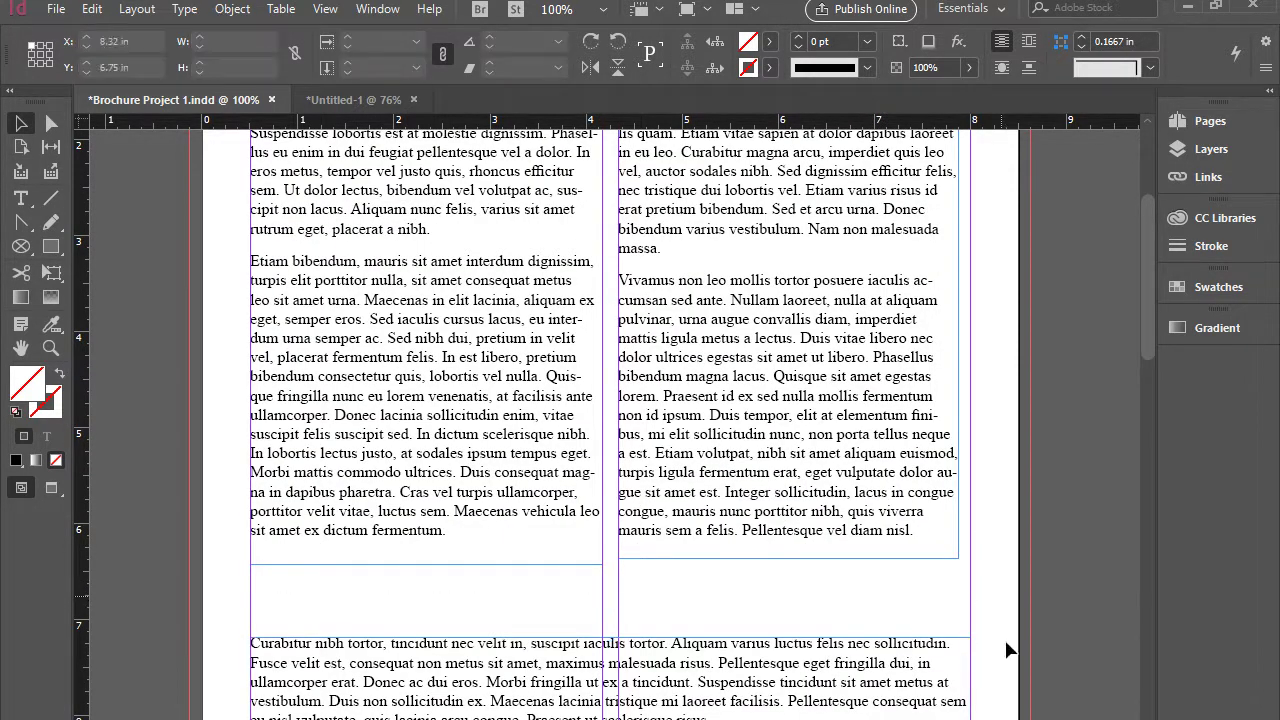
# Delete the wide bottom frame and the right-column frame, then select the left frame
pyautogui.click(915, 650)
pyautogui.press('Delete')
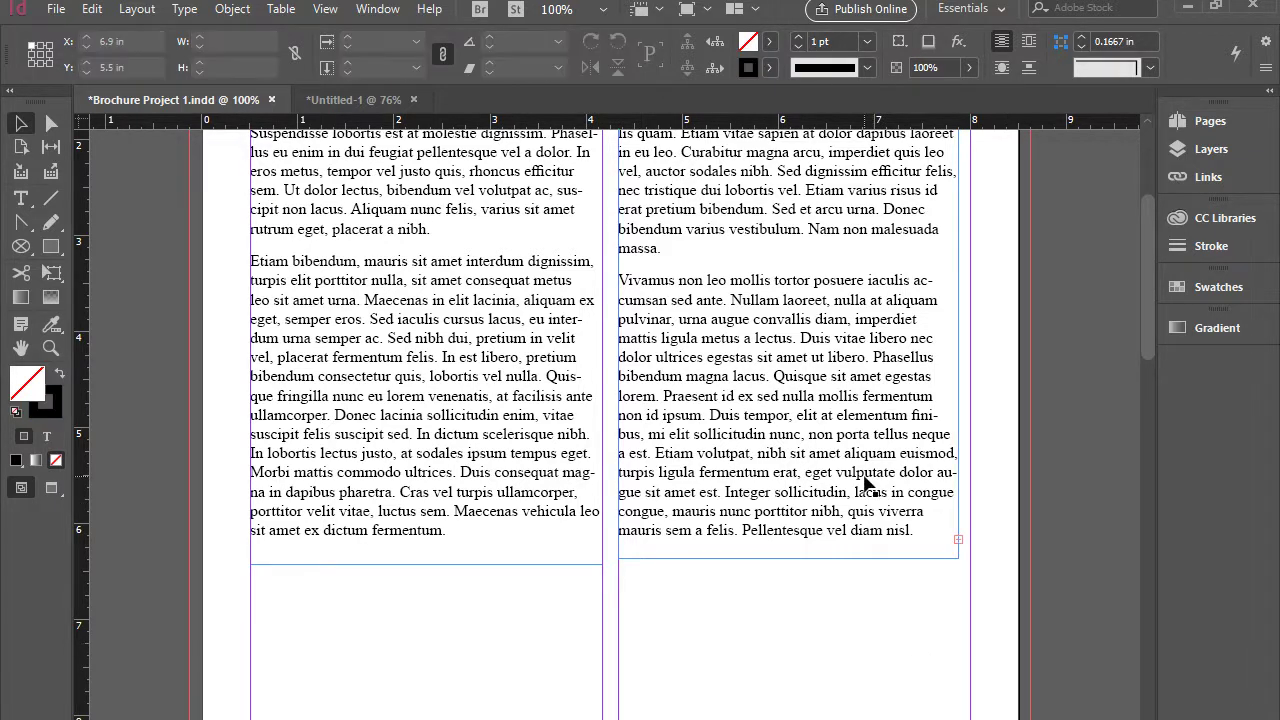
pyautogui.click(862, 482)
pyautogui.press('Delete')
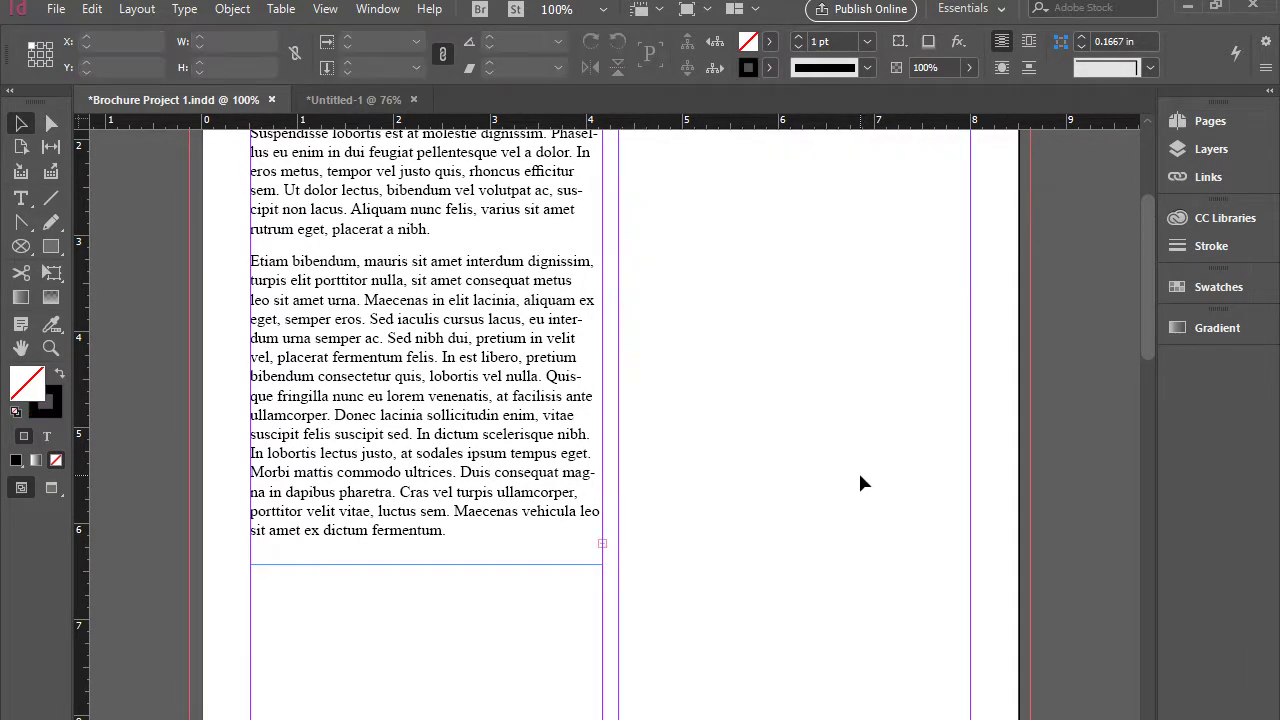
pyautogui.scroll(2, 725, 595)
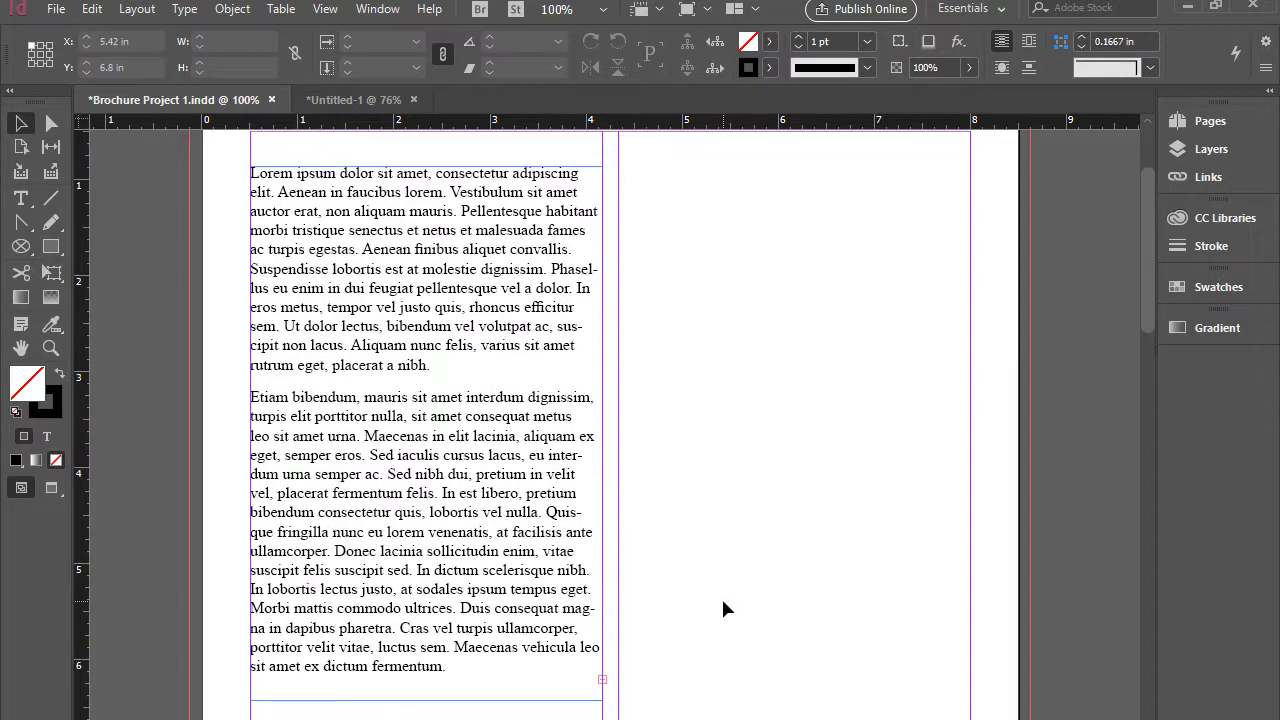
pyautogui.click(580, 640)
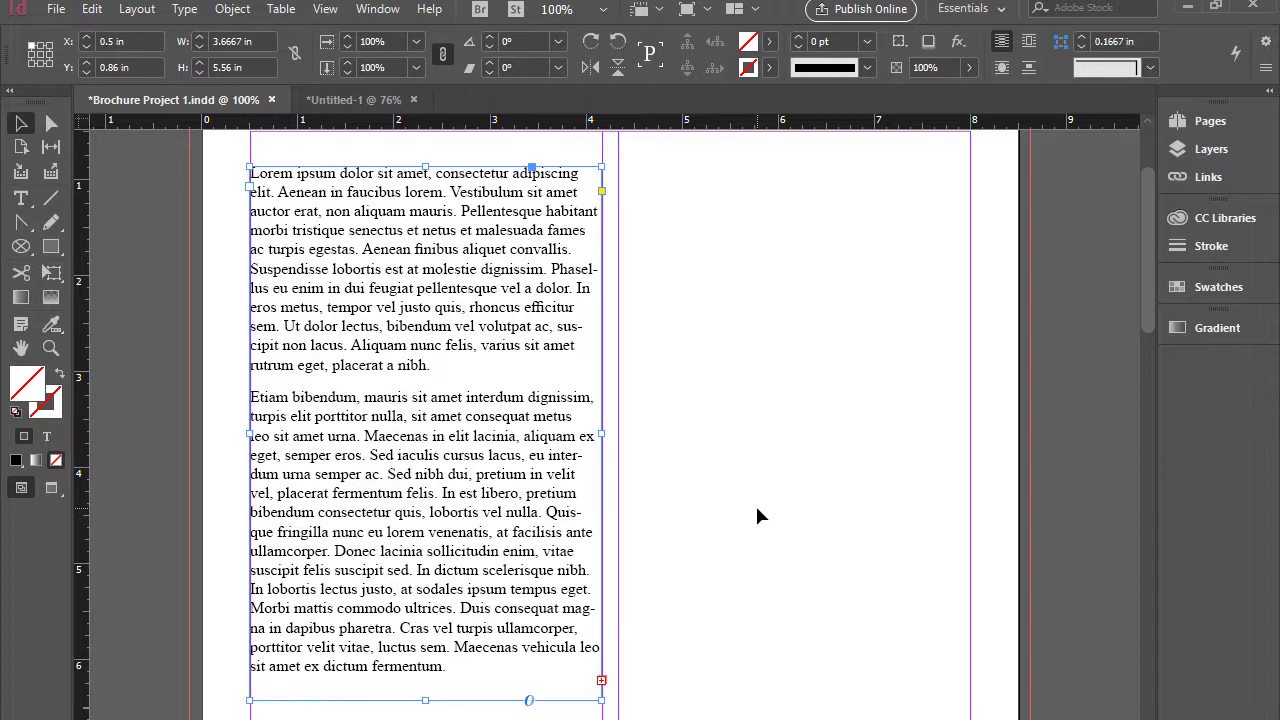
# Thread the overset text into a new right-column frame and a wide frame below
pyautogui.click(601, 681)
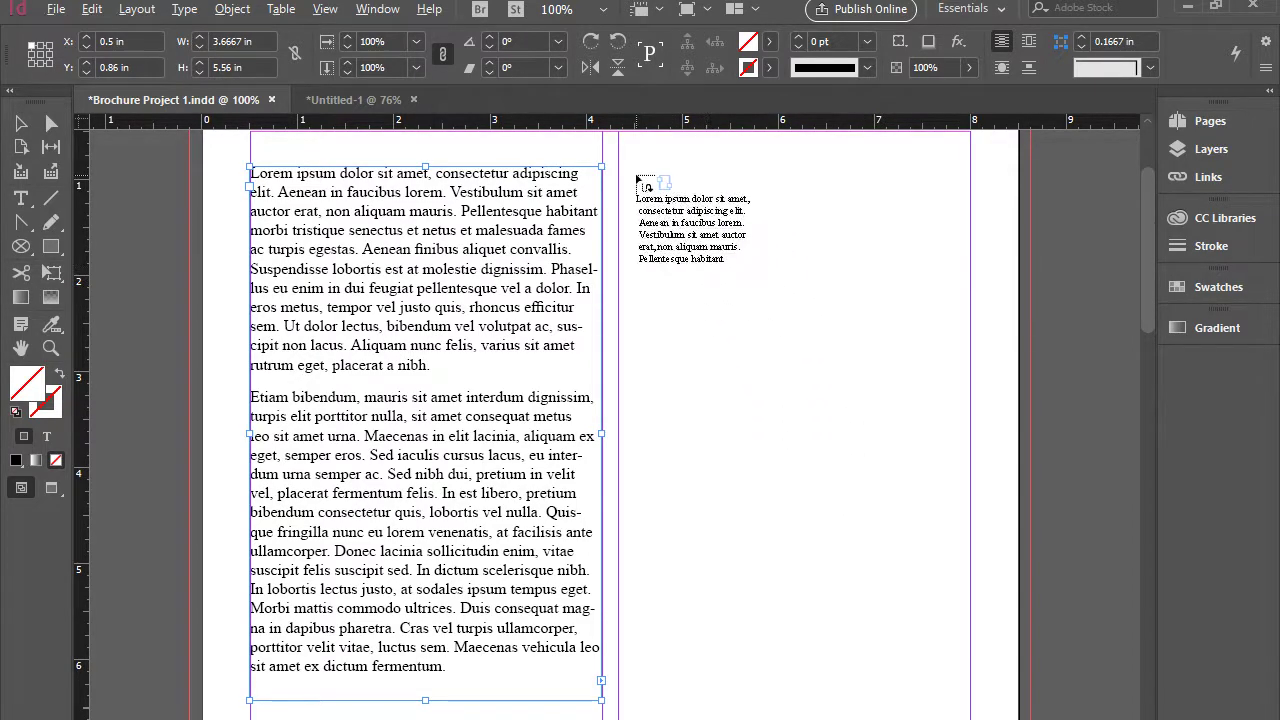
pyautogui.moveTo(622, 170); pyautogui.dragTo(970, 693)
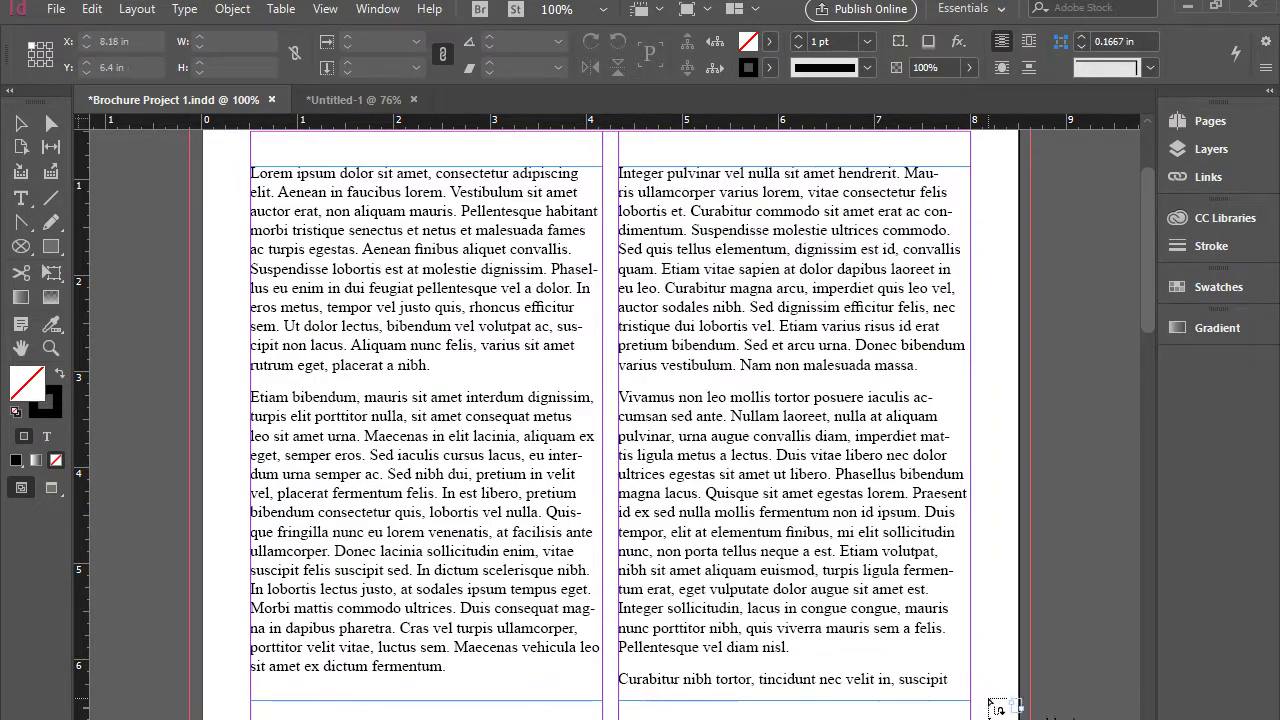
pyautogui.scroll(-5, 420, 488)
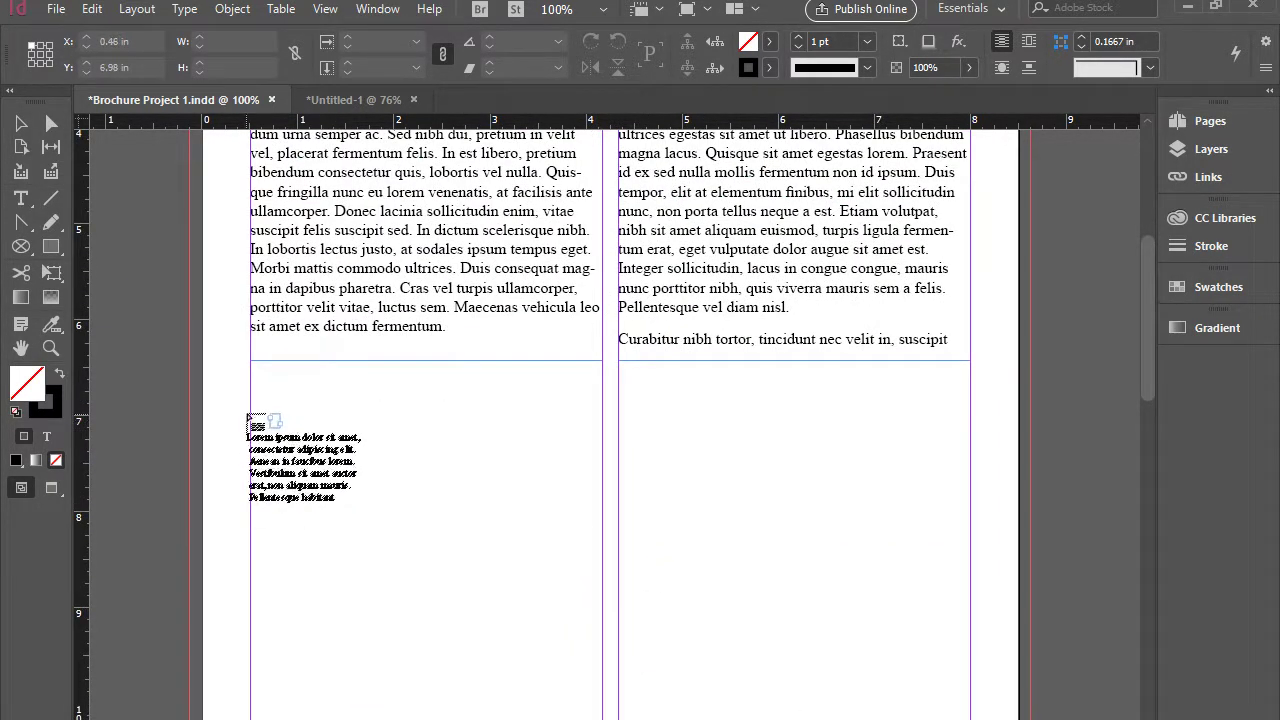
pyautogui.moveTo(250, 412); pyautogui.dragTo(970, 716)
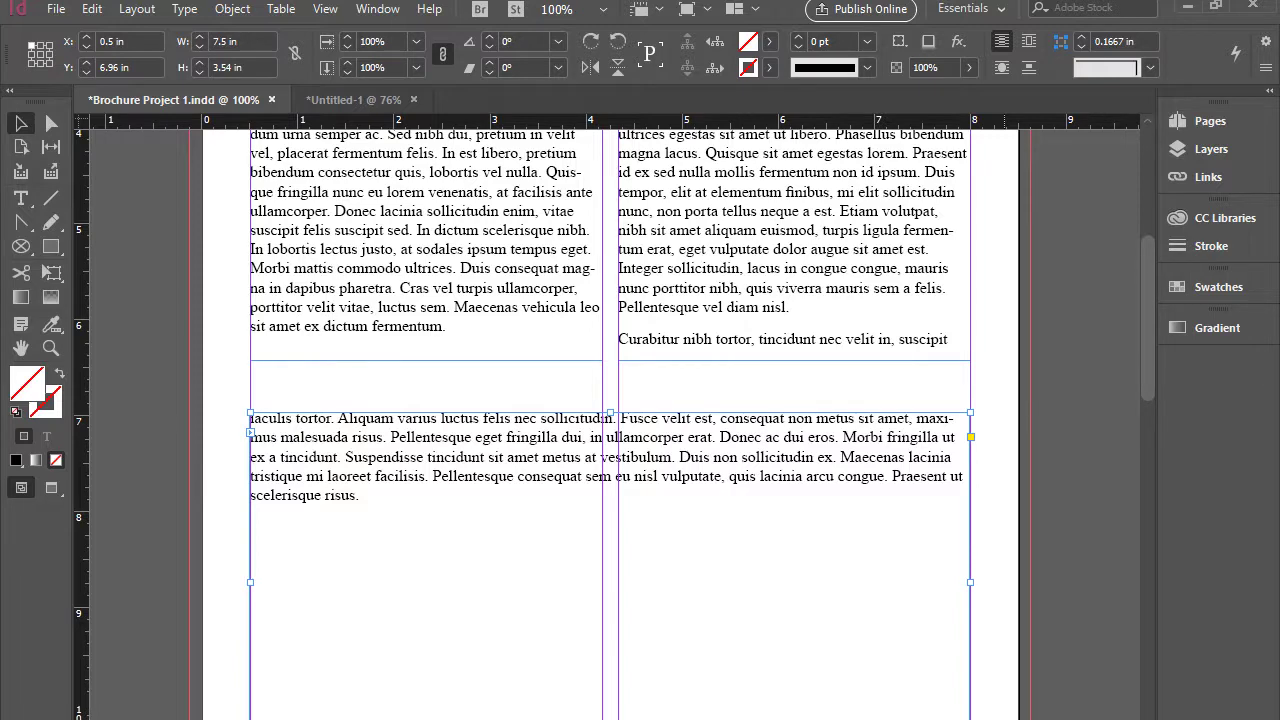
# Delete the new bottom and right-column frames again, leaving only the left frame selected
pyautogui.scroll(3, 610, 420)
pyautogui.press('Left')
pyautogui.press('Left')
pyautogui.press('Left')
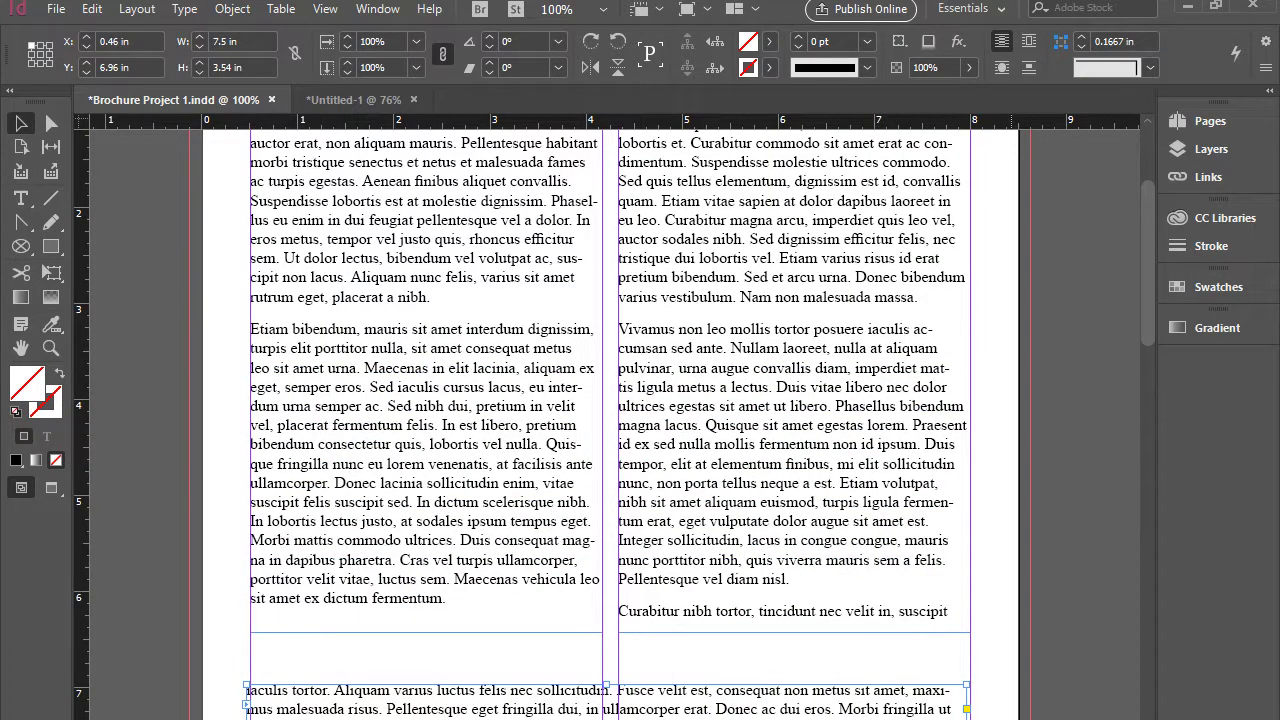
pyautogui.press('Delete')
pyautogui.click(930, 560)
pyautogui.press('Delete')
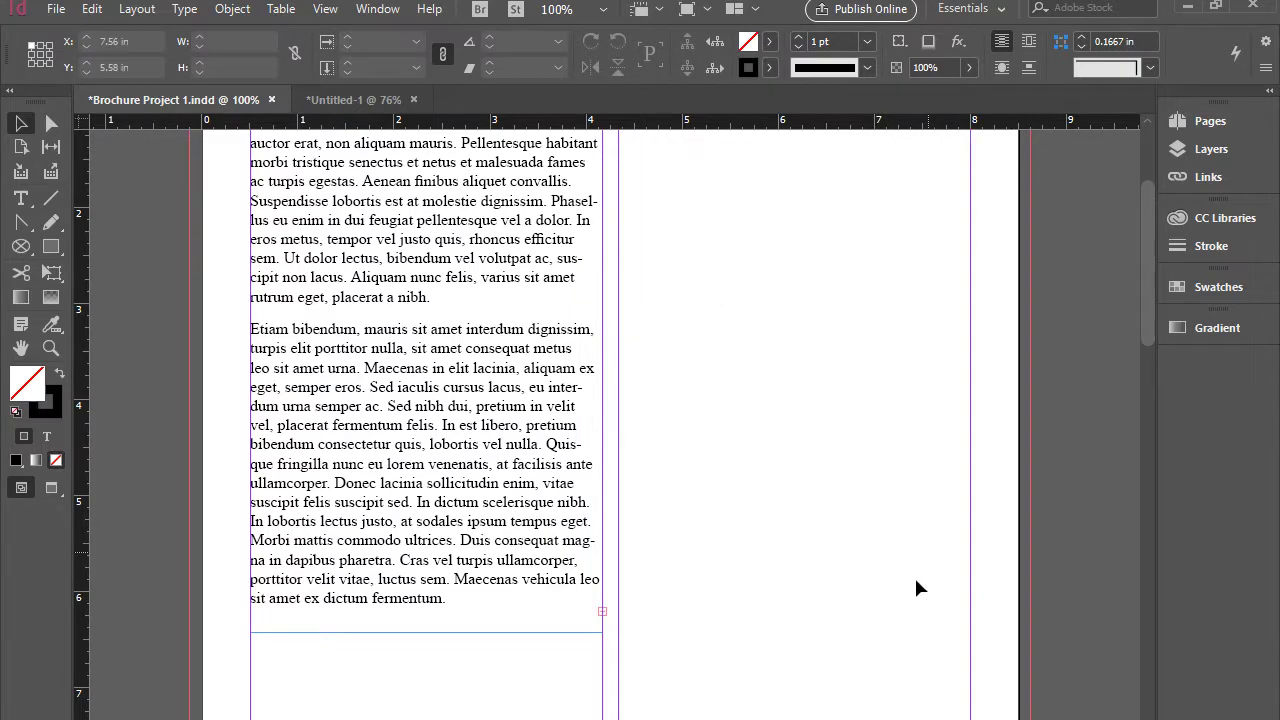
pyautogui.scroll(2, 898, 620)
pyautogui.scroll(-2, 898, 620)
pyautogui.click(506, 543)
# Shorten the left text frame to about 2.3 in tall
pyautogui.click(507, 543)
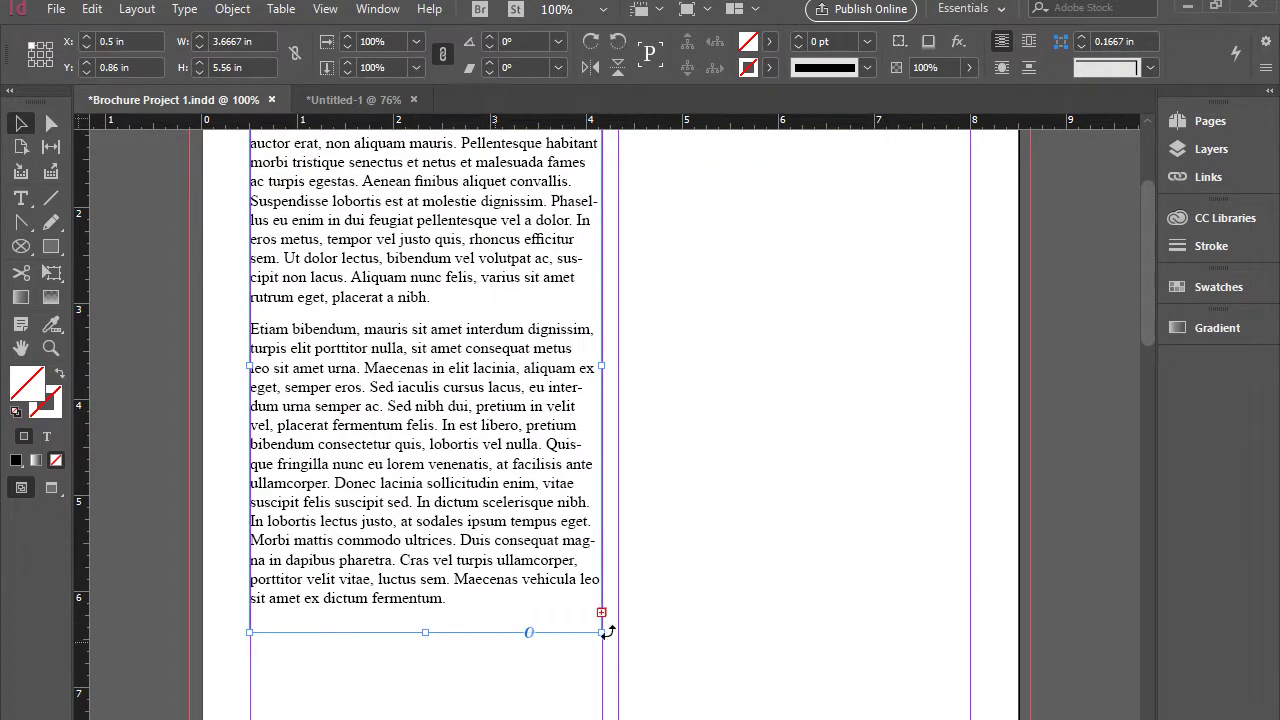
pyautogui.moveTo(425, 632); pyautogui.dragTo(456, 321)
pyautogui.scroll(3, 528, 480)
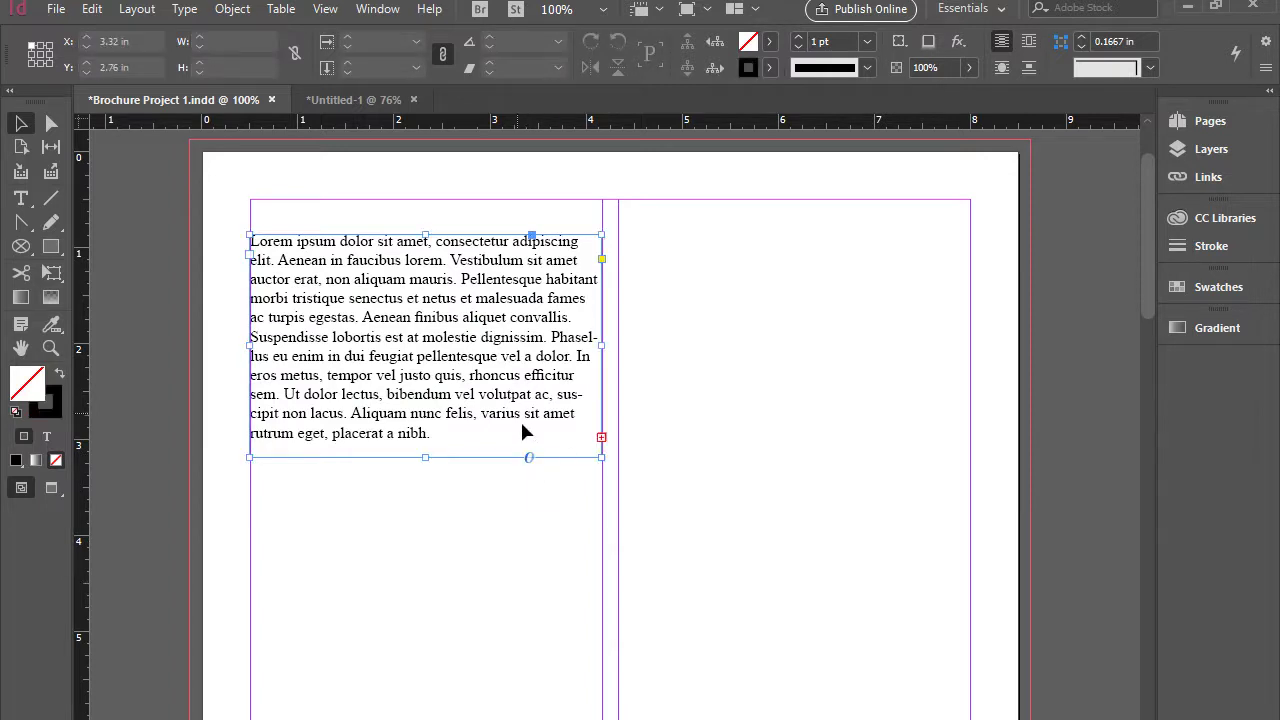
# Autoflow the overset story through the right column onto a newly added page, then zoom out
pyautogui.click(601, 437)
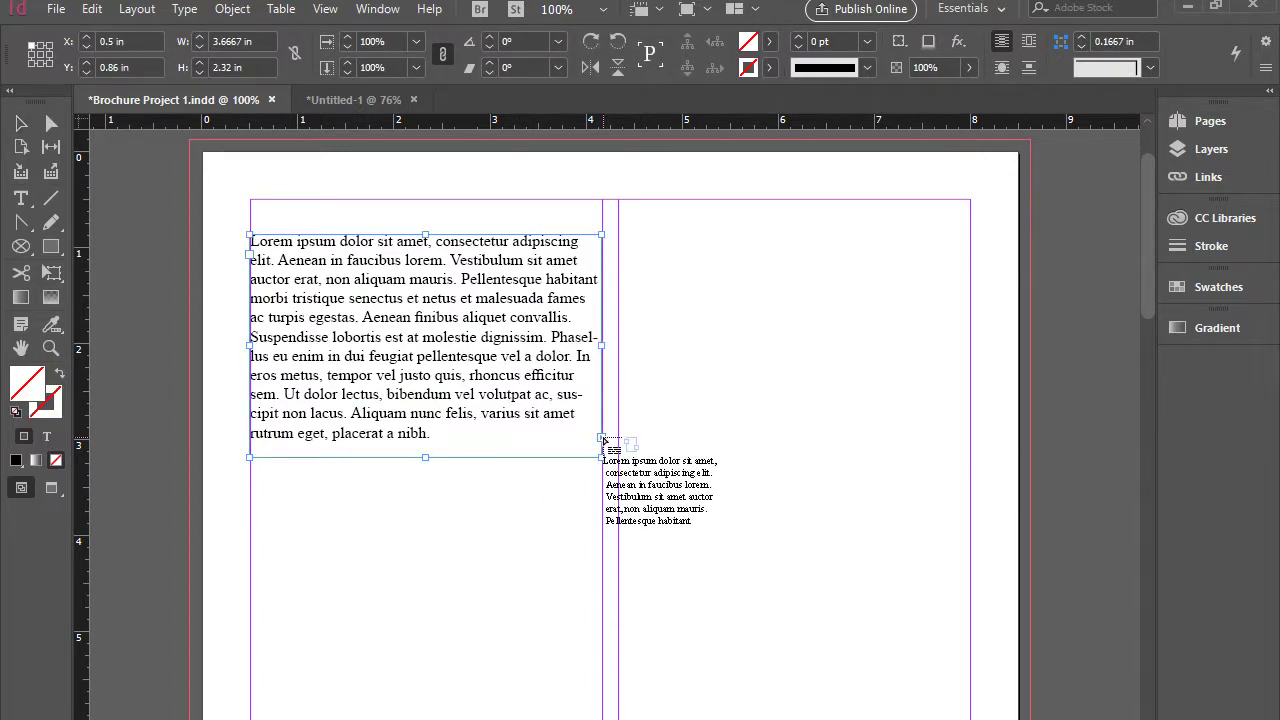
pyautogui.click(625, 243)
pyautogui.click(998, 264)
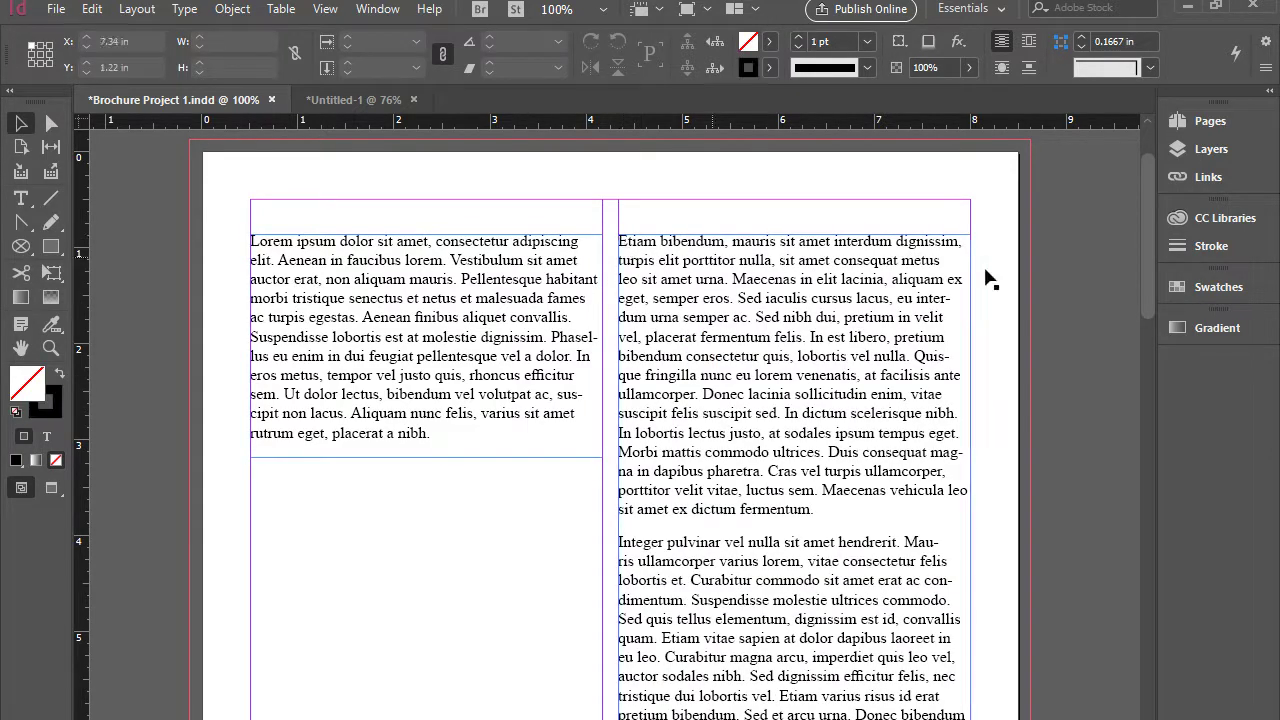
pyautogui.moveTo(1152, 253); pyautogui.dragTo(1137, 365)
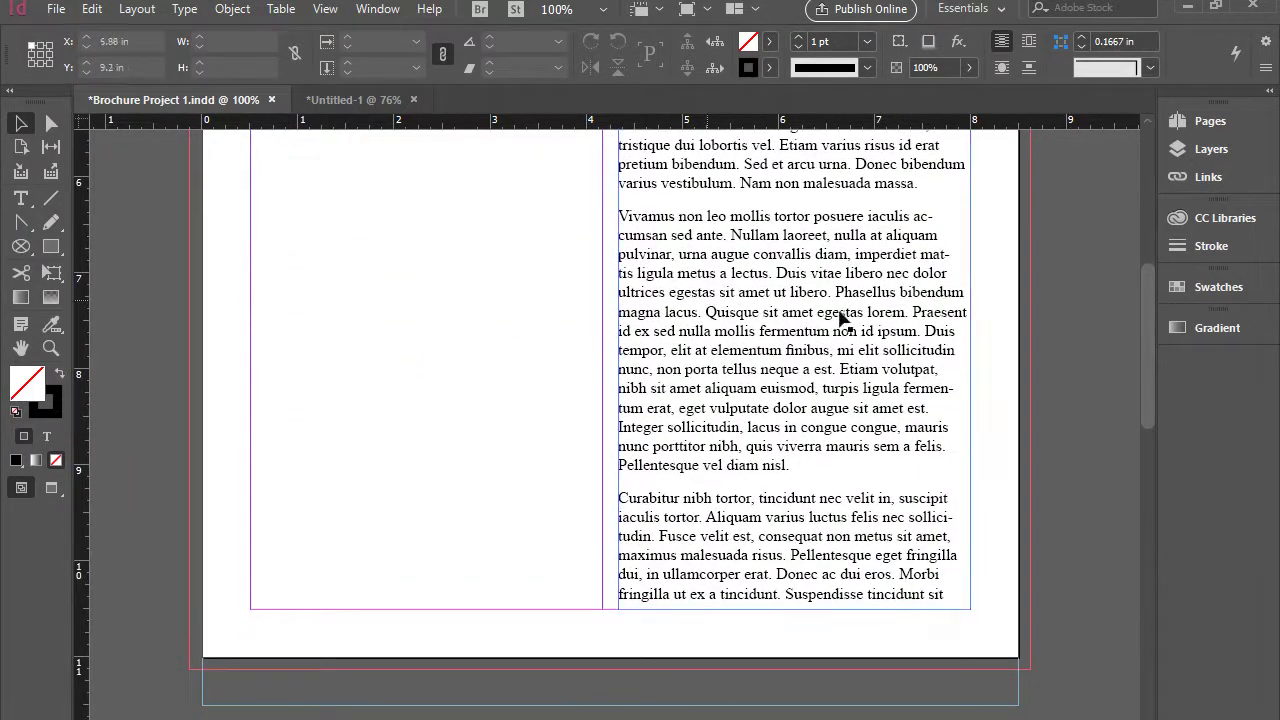
pyautogui.hscroll(-10, 1003, 625)
pyautogui.scroll(-5, 380, 655)
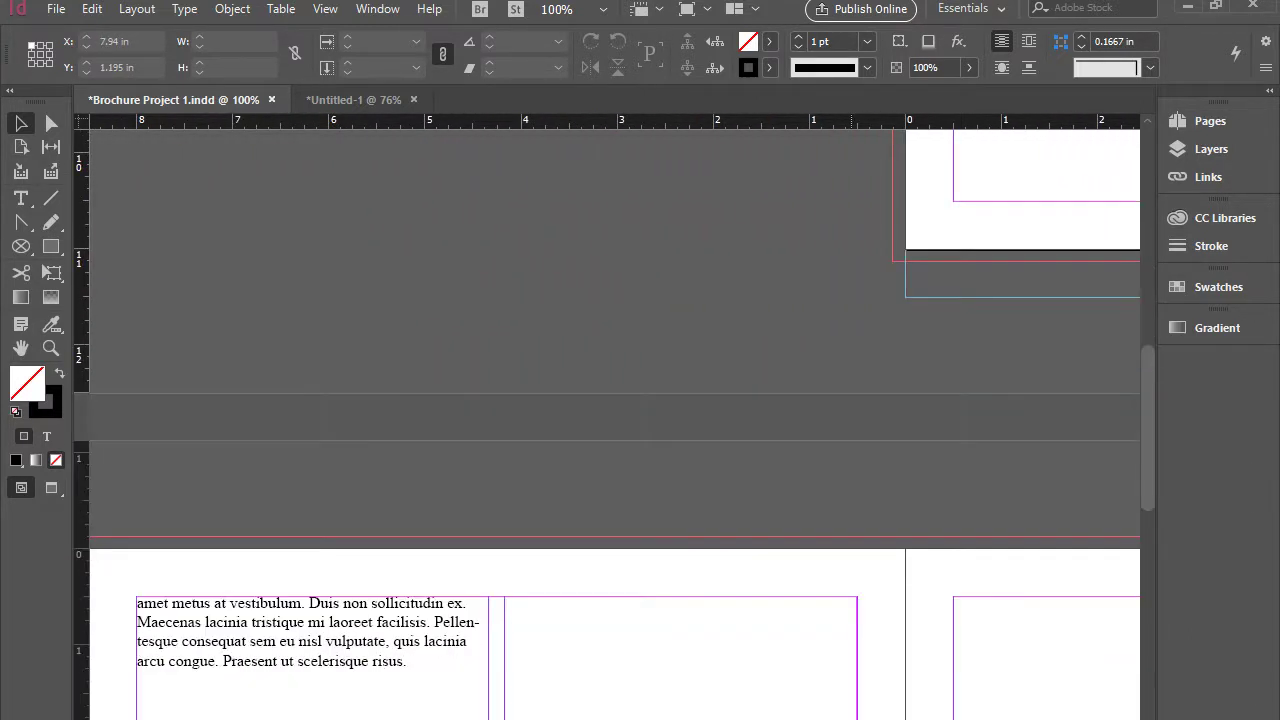
pyautogui.click(380, 655)
pyautogui.click(654, 697)
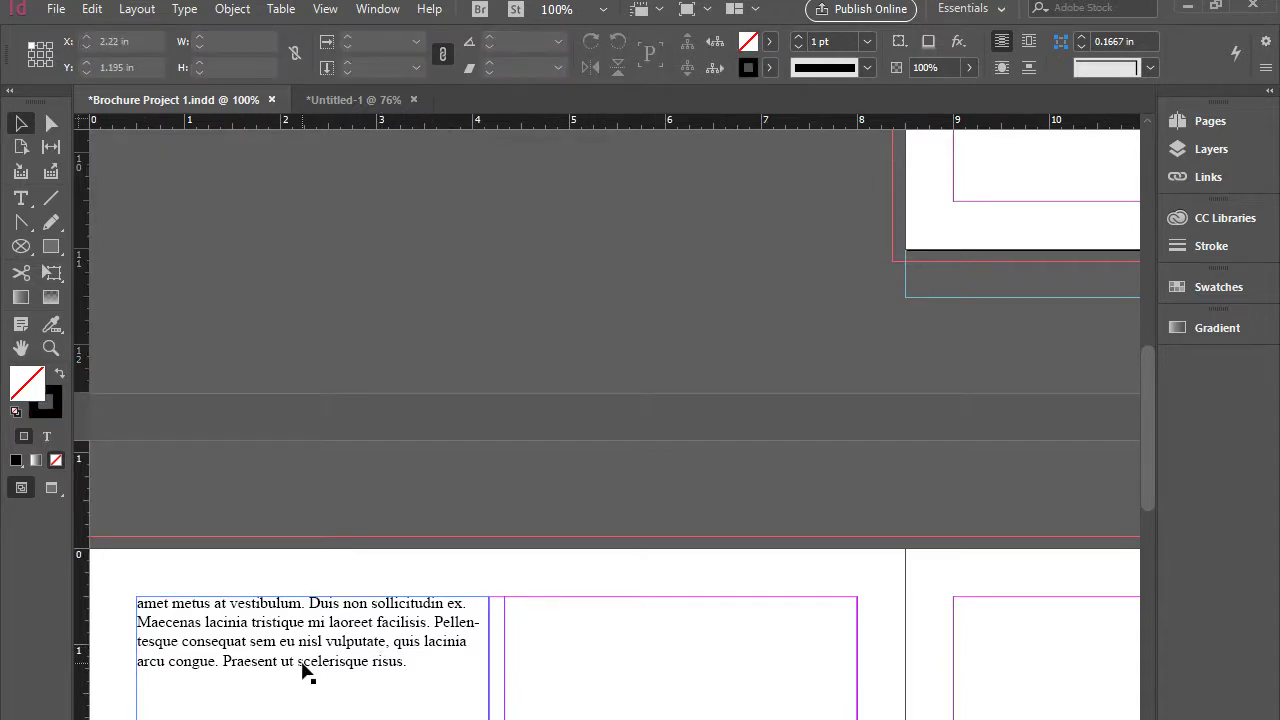
pyautogui.hotkey('ctrl', '-')
pyautogui.hotkey('ctrl', '-')
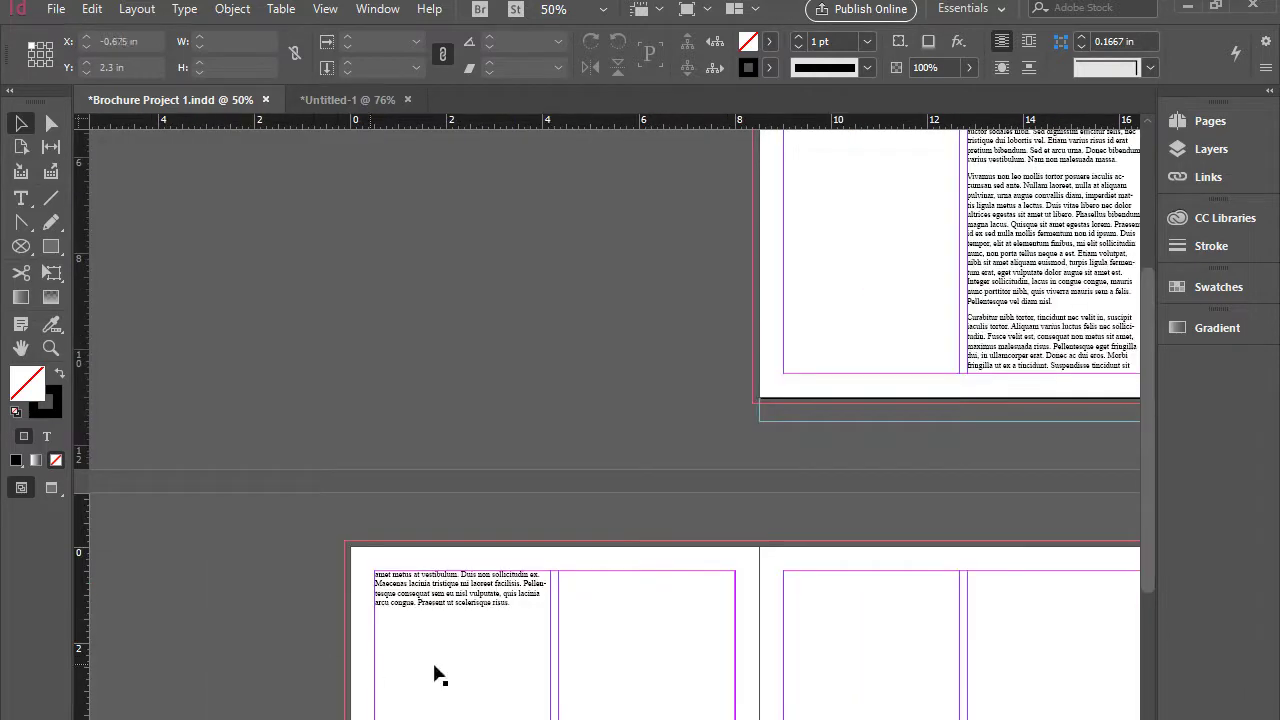
pyautogui.moveTo(931, 380); pyautogui.dragTo(780, 591)
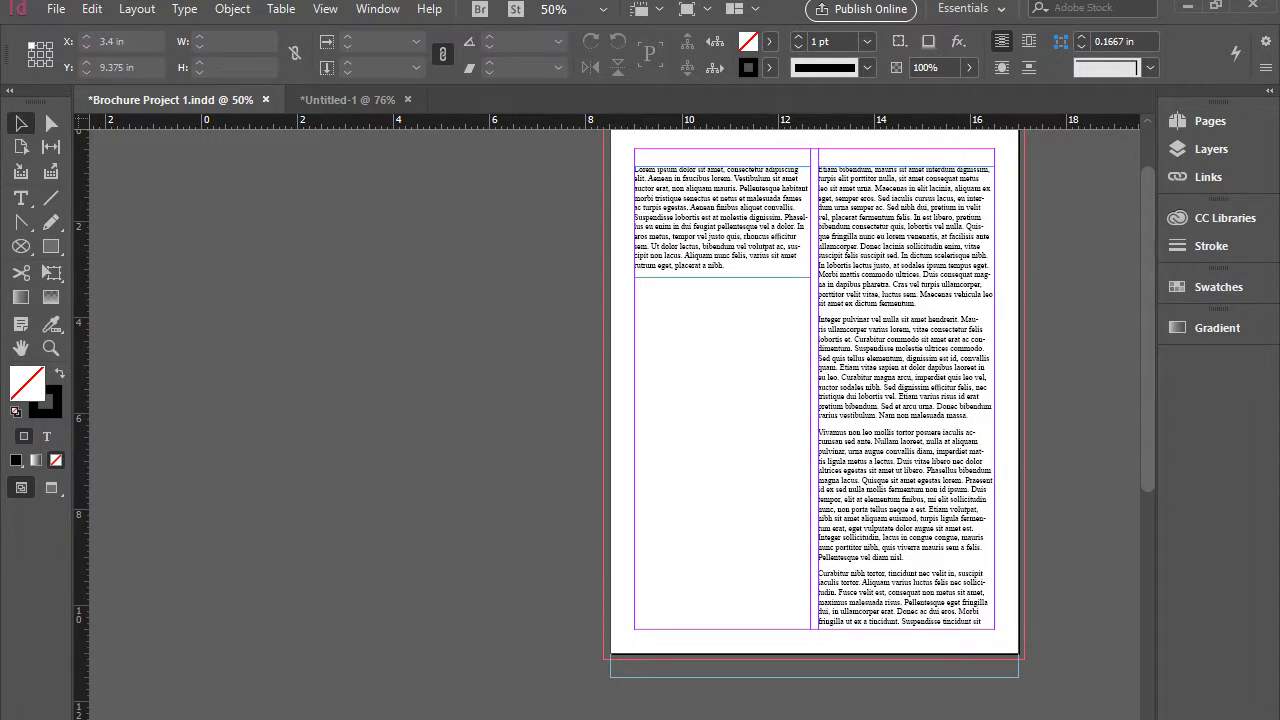